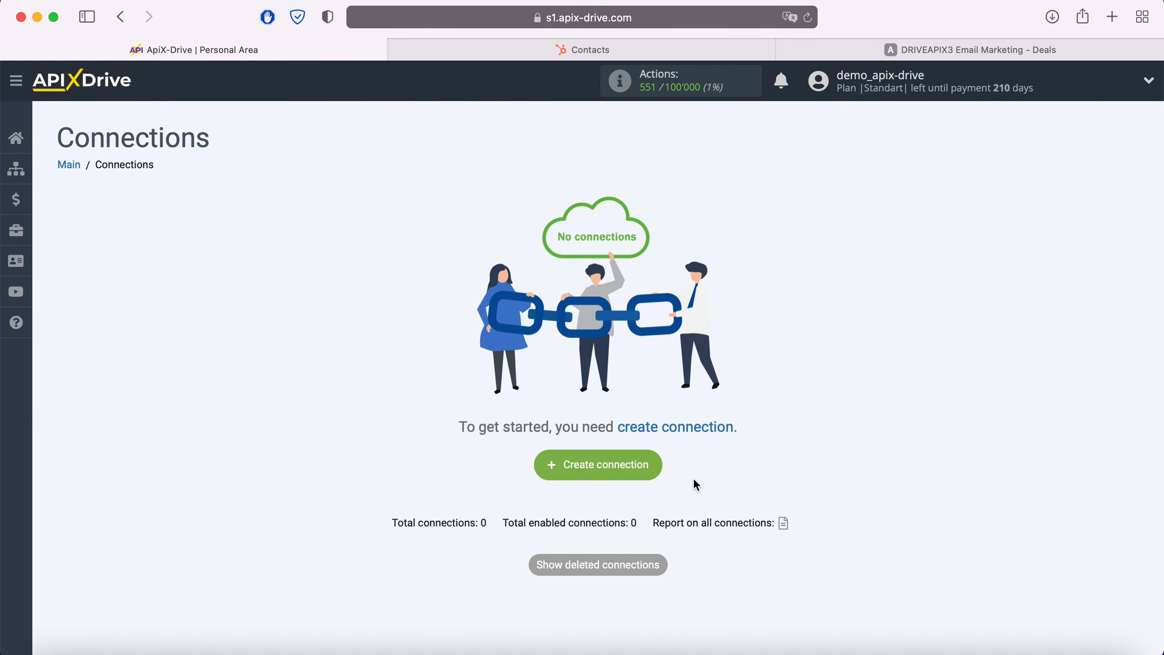
Create a new connection and choose Hubspot as the data source system.
left_click(648, 465)
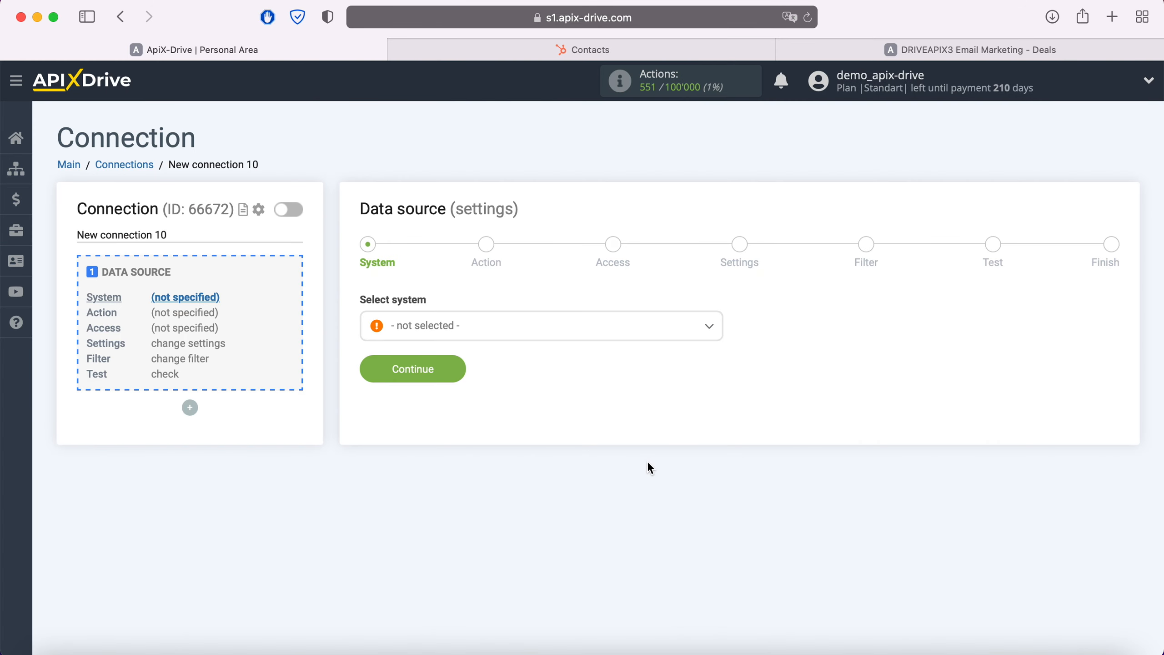
left_click(567, 333)
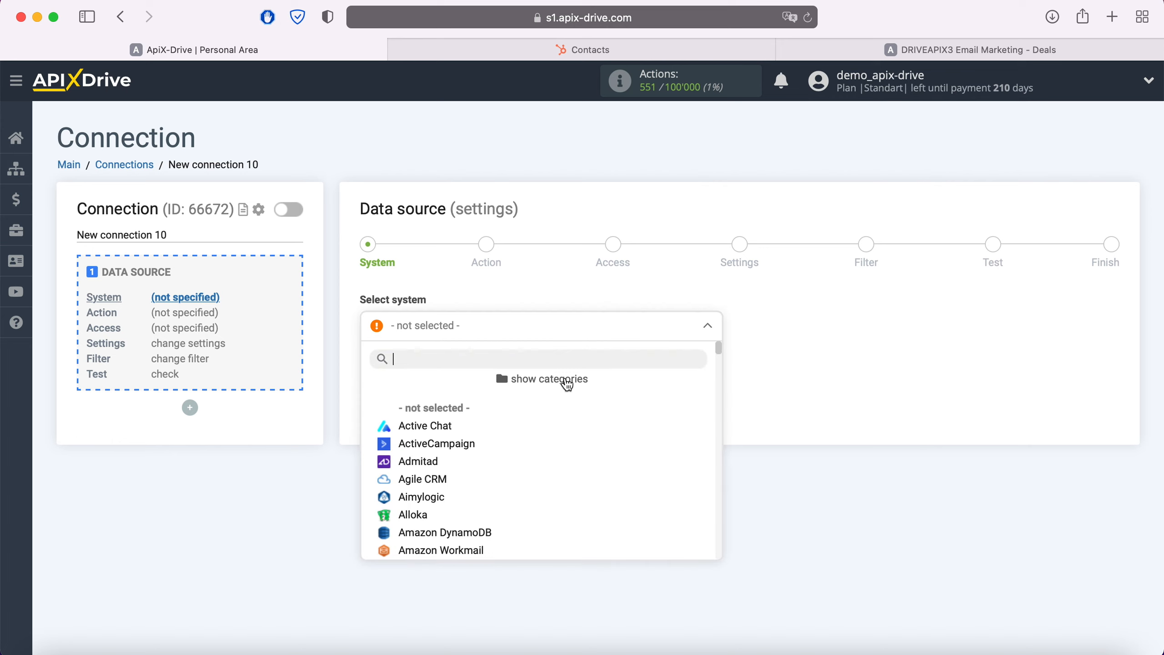
scroll(572, 477, "down", 20)
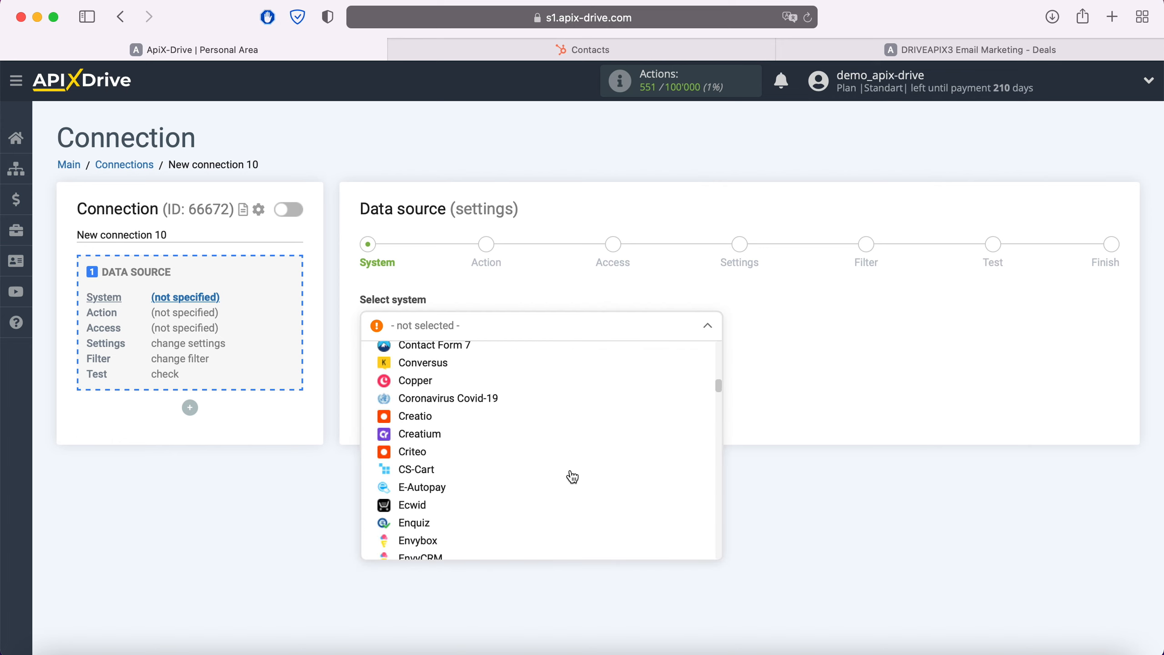
scroll(573, 485, "down", 10)
left_click(433, 435)
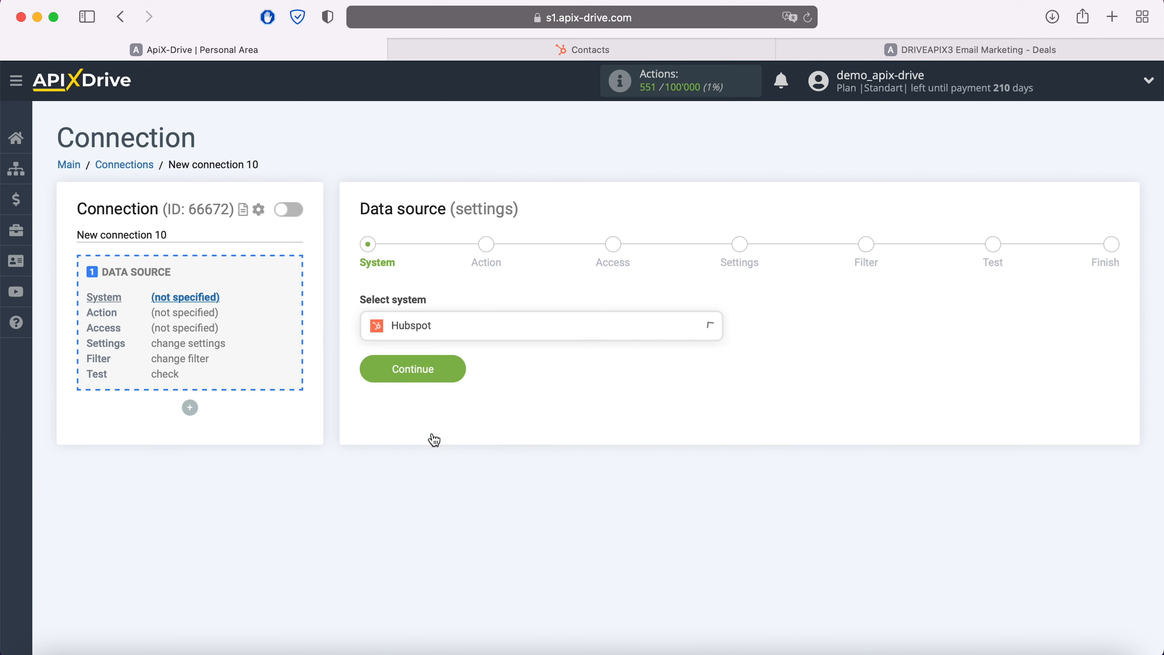
left_click(460, 368)
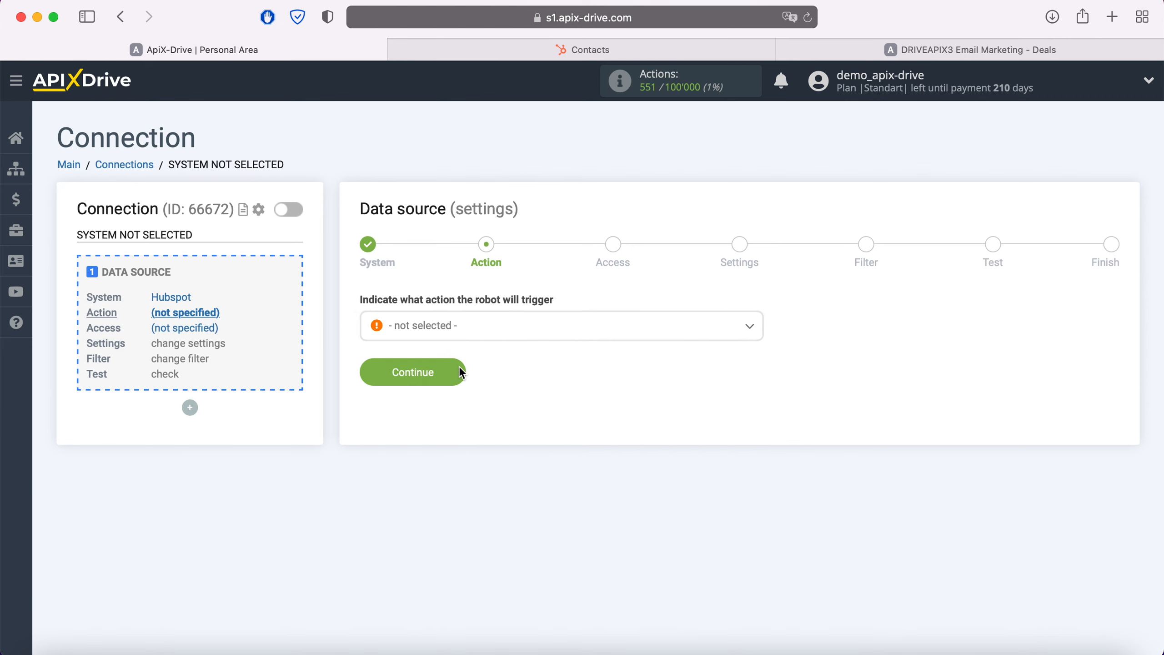
Set the data source's trigger action to Get Contacts (new) and continue to the access stage.
left_click(475, 332)
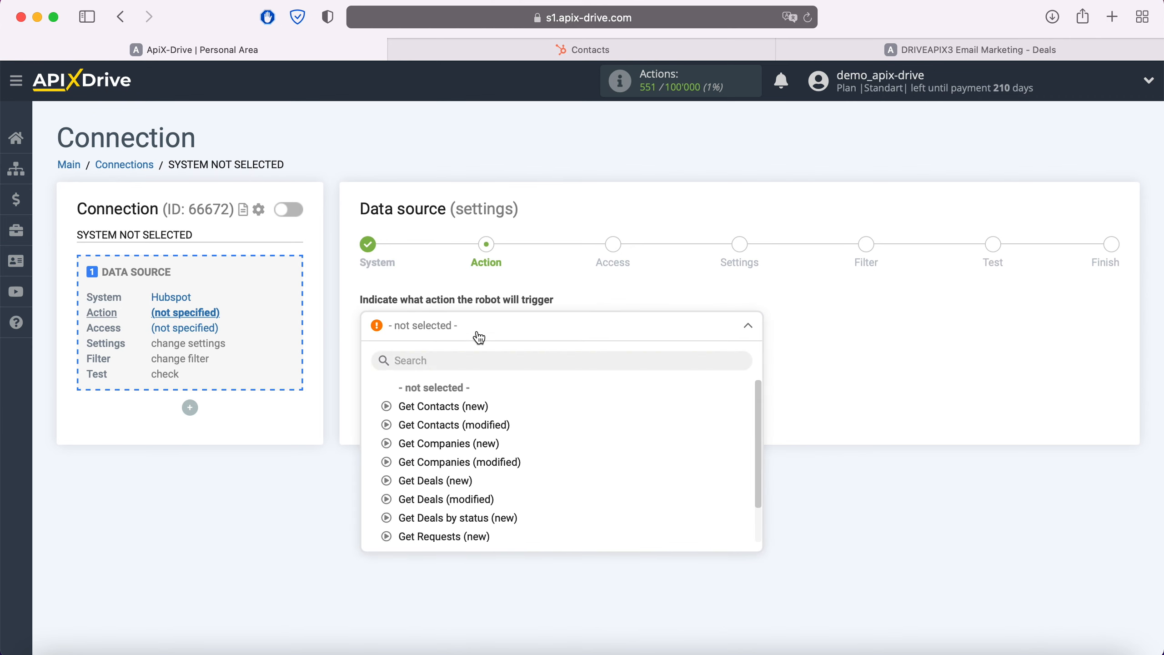
left_click(474, 415)
left_click(458, 370)
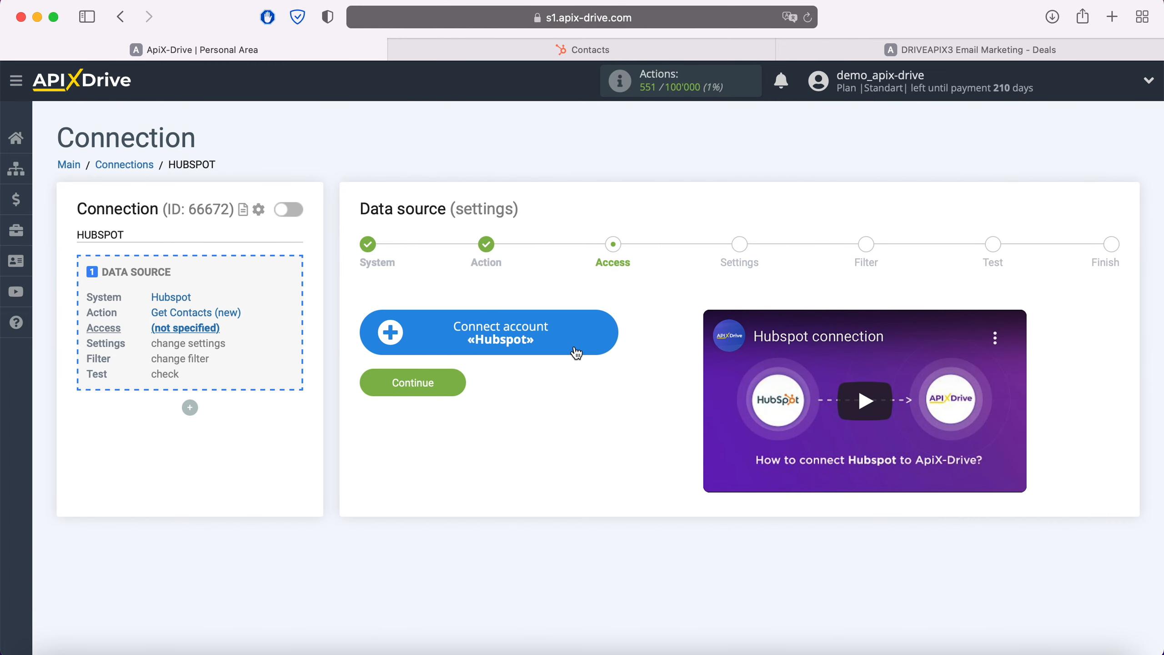
Start connecting a Hubspot account, switch to HubSpot and open the API Key page in its integration settings.
left_click(604, 336)
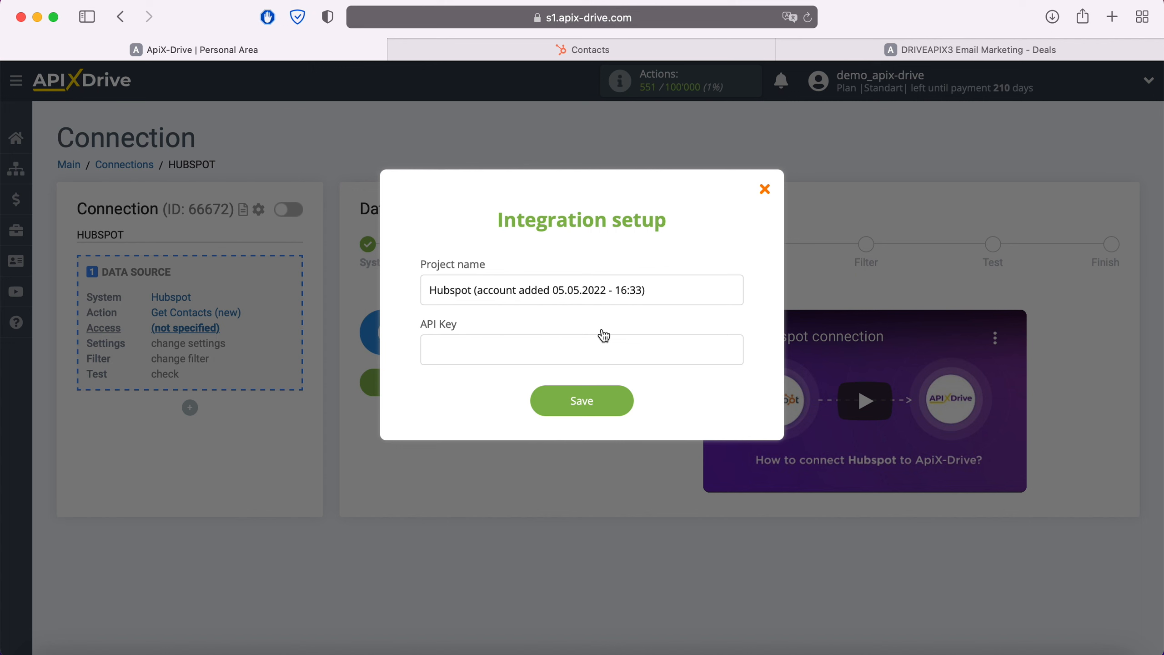
left_click(609, 51)
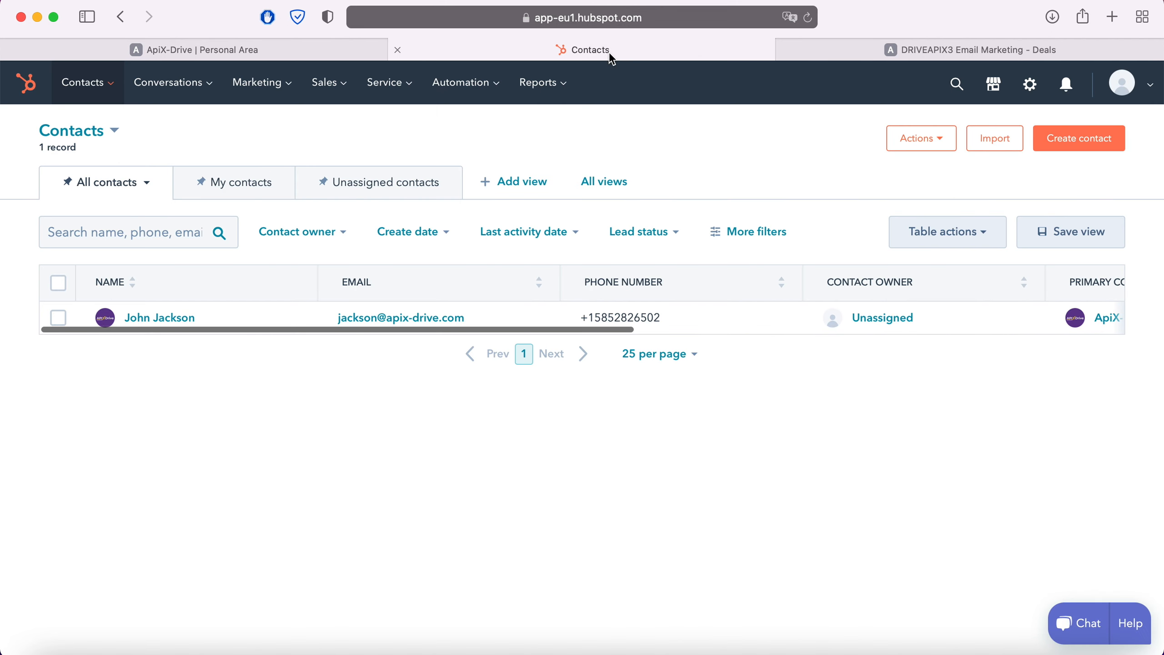
left_click(1122, 82)
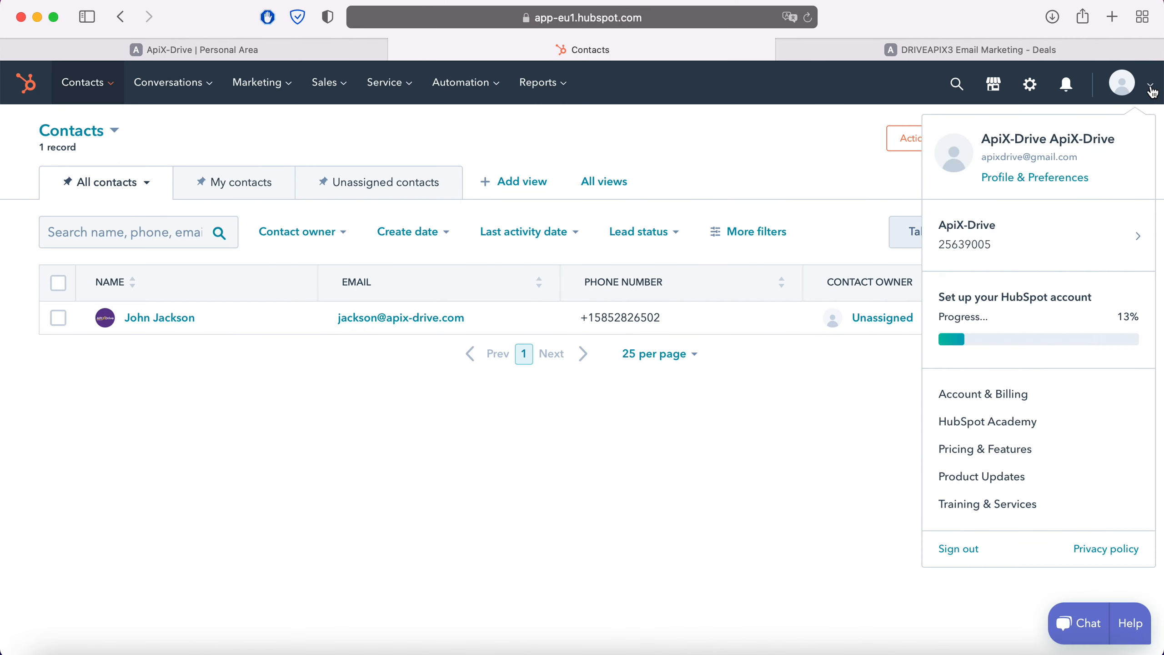
left_click(1077, 171)
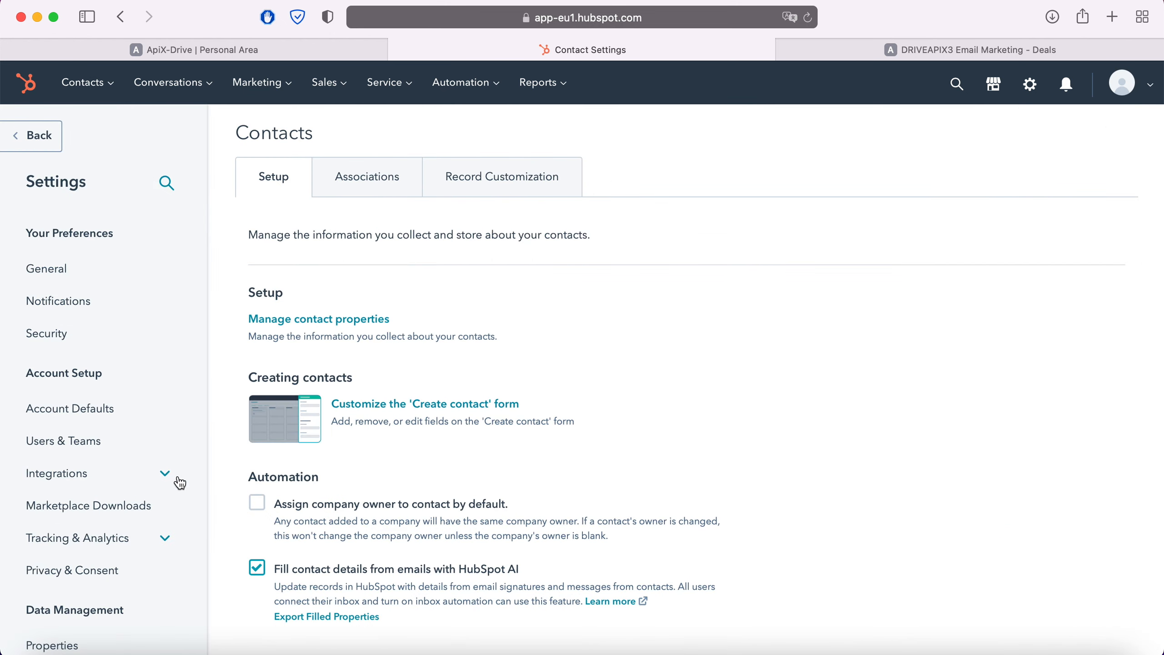
left_click(165, 473)
left_click(59, 581)
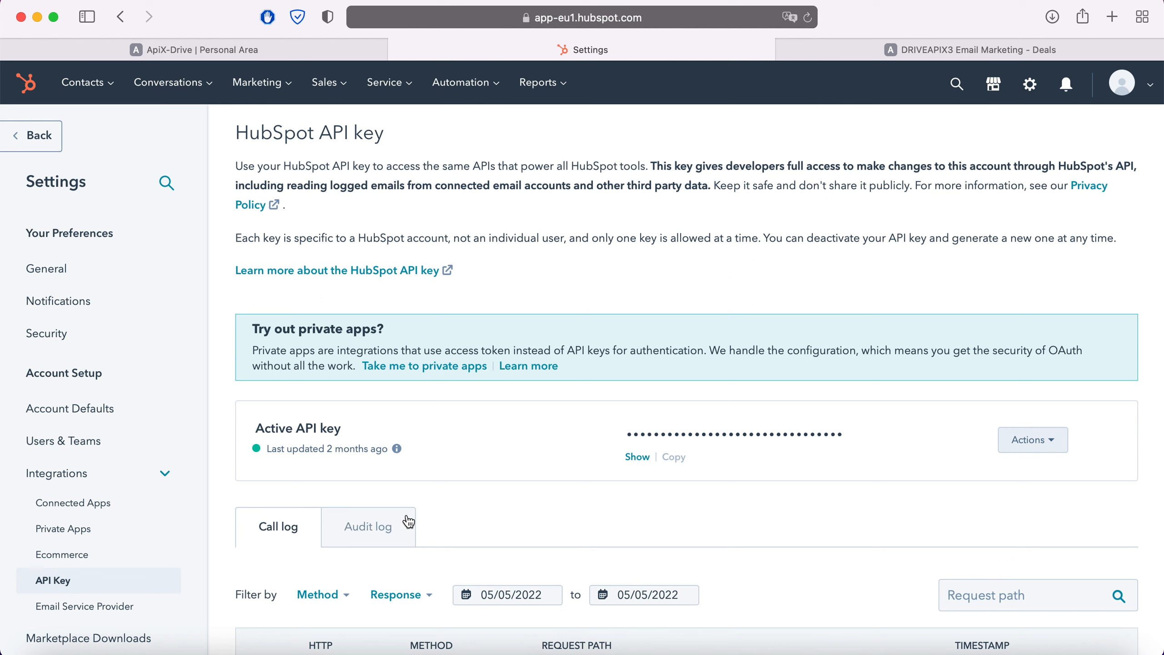
Reveal HubSpot's active API key and copy all of it.
left_click(635, 456)
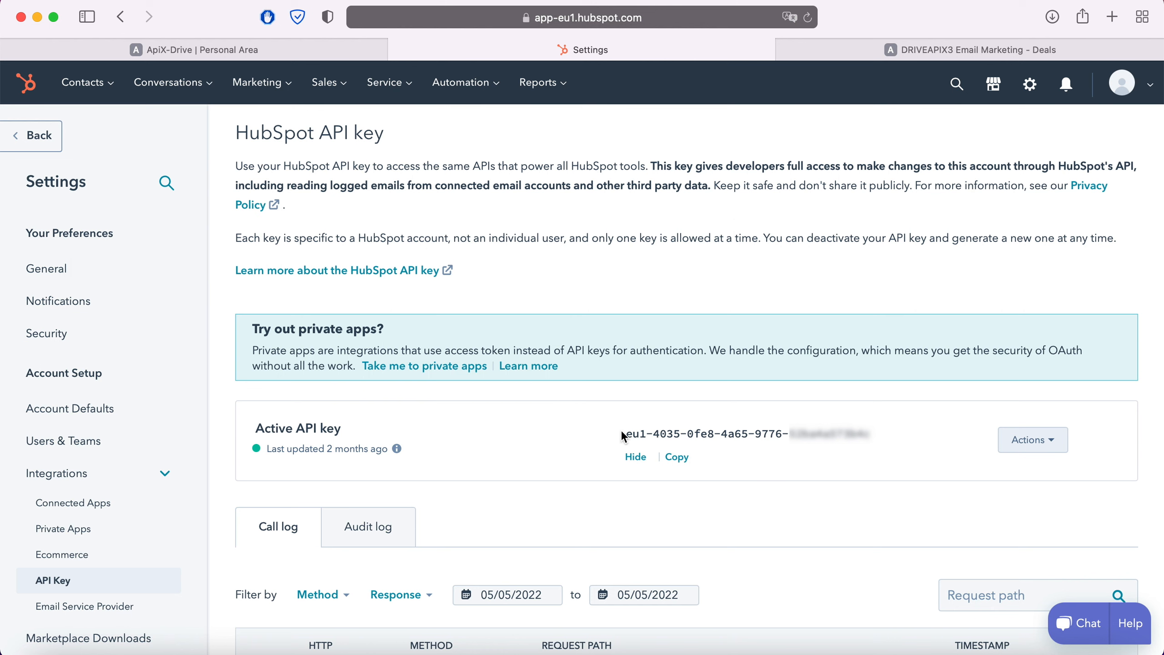
left_click_drag(623, 433, 859, 444)
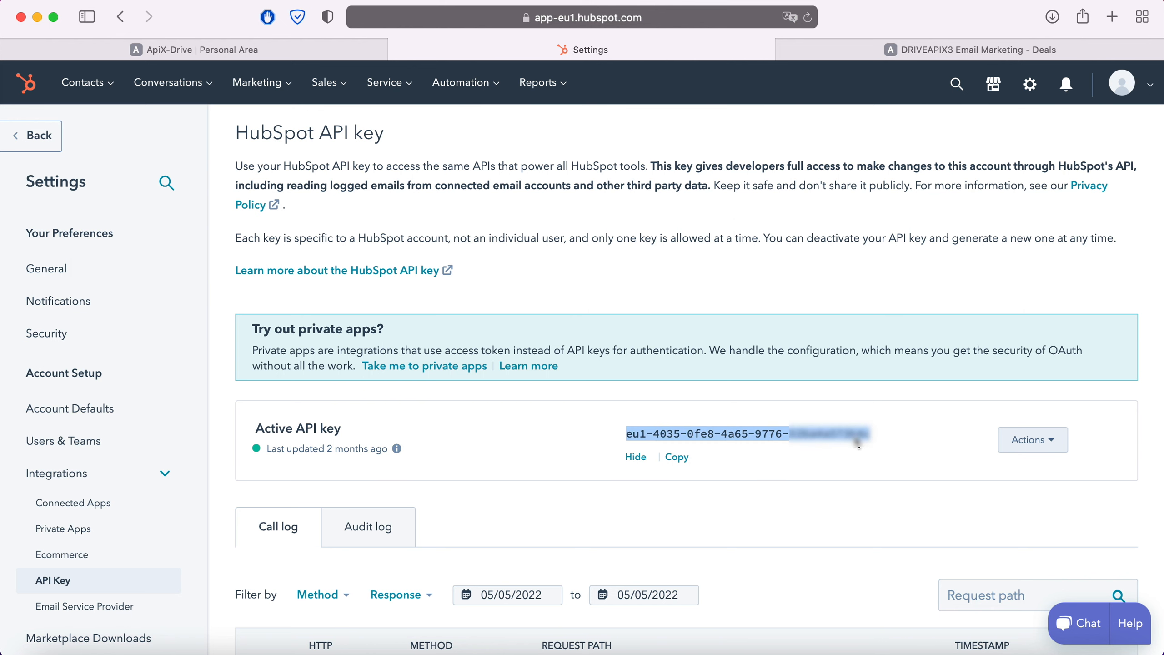
right_click(859, 444)
left_click(874, 433)
Switch back to ApiX-Drive, paste the API key into the Hubspot integration setup and save the account.
left_click(265, 56)
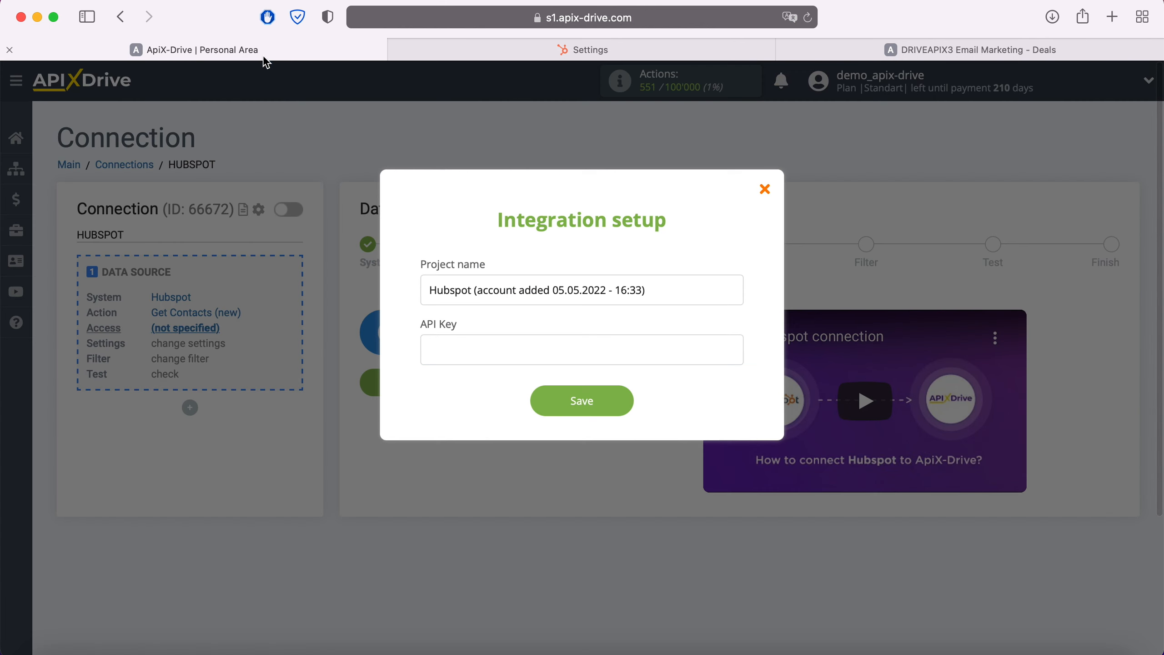
right_click(497, 354)
left_click(528, 401)
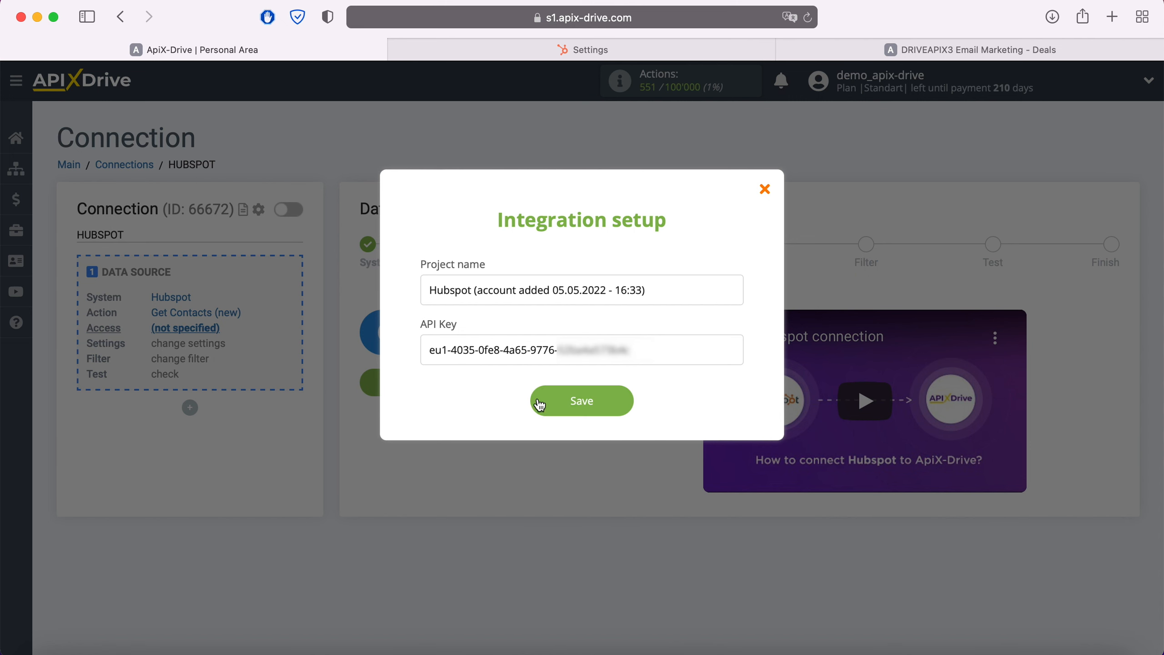
left_click(625, 403)
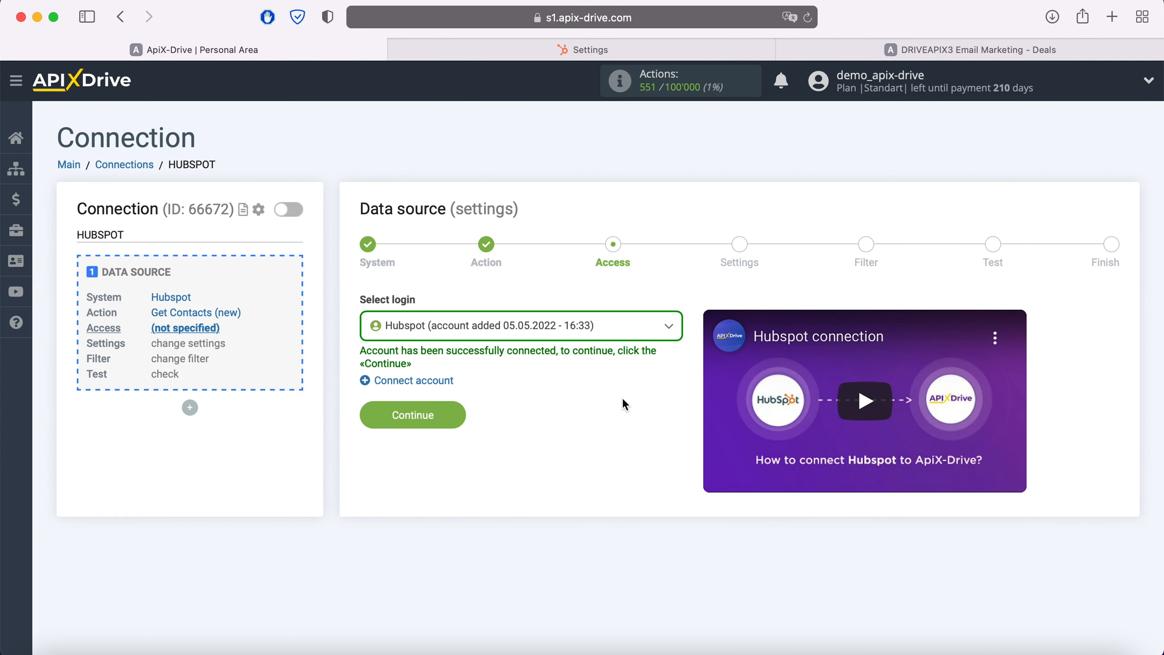
Select the newly added Hubspot account for access and continue past the settings and filter stages without adding a filtering condition.
left_click(614, 325)
left_click(595, 426)
left_click(454, 414)
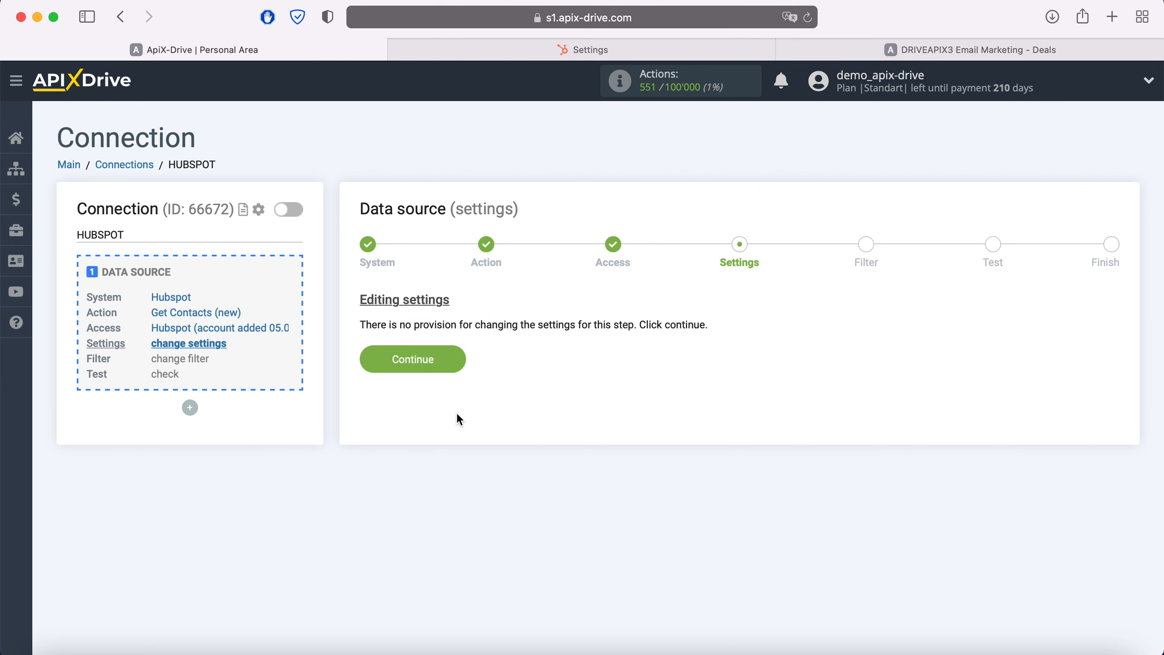
left_click(458, 361)
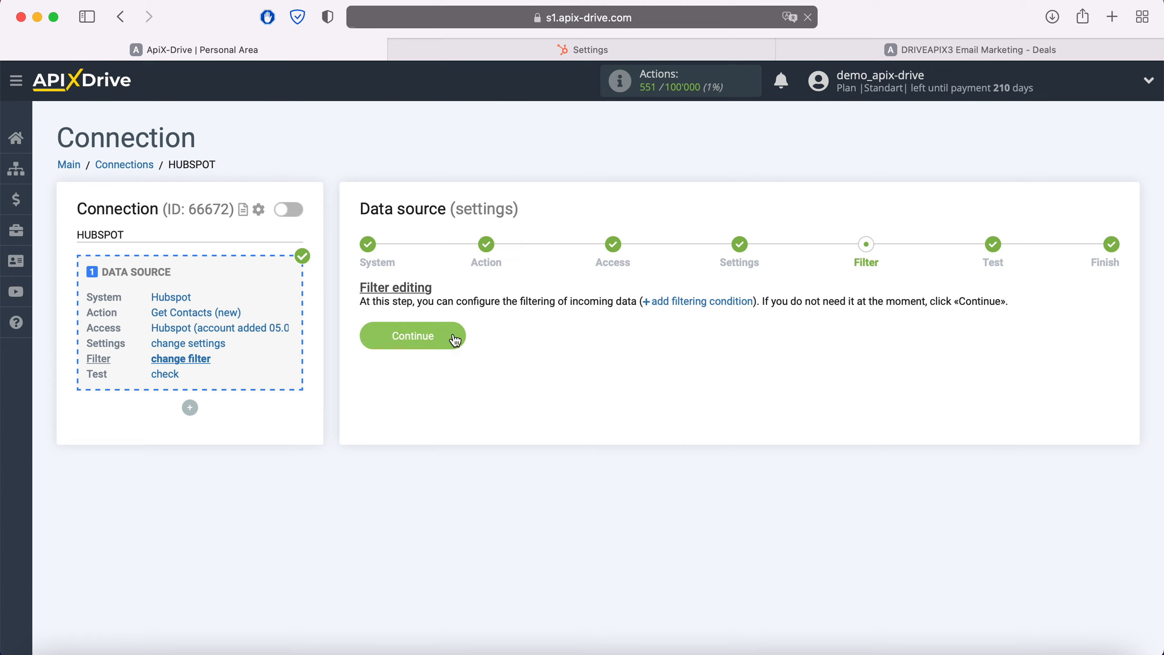
left_click(457, 338)
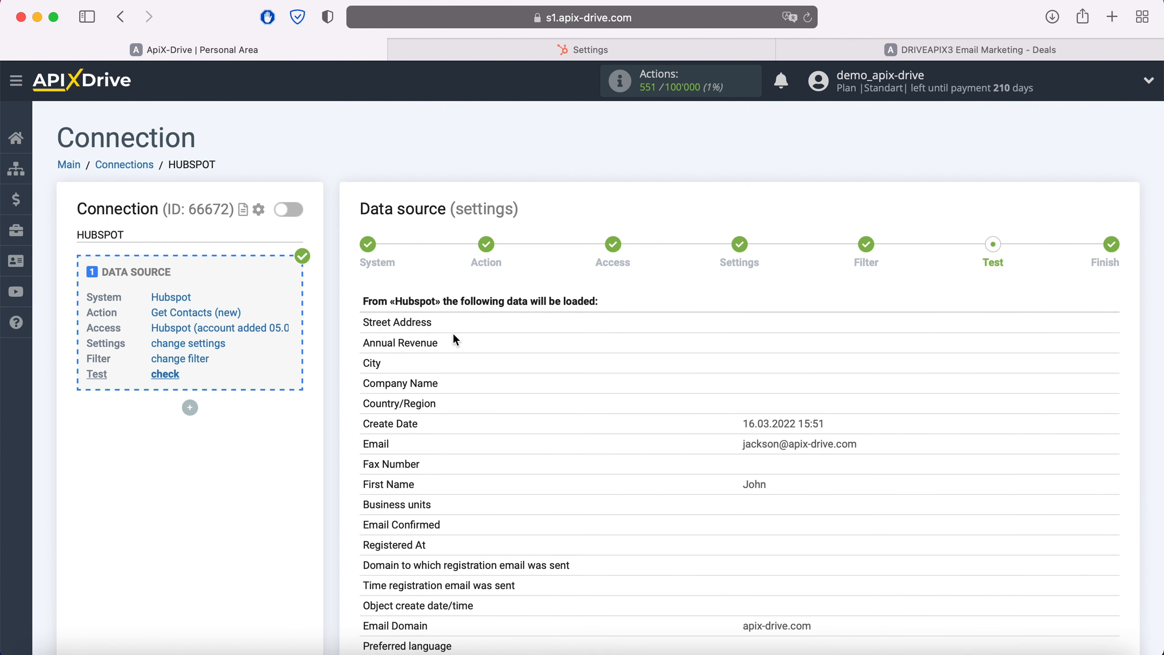
Review the contact test data loaded from Hubspot and complete the data source setup.
scroll(456, 340, "down", 12)
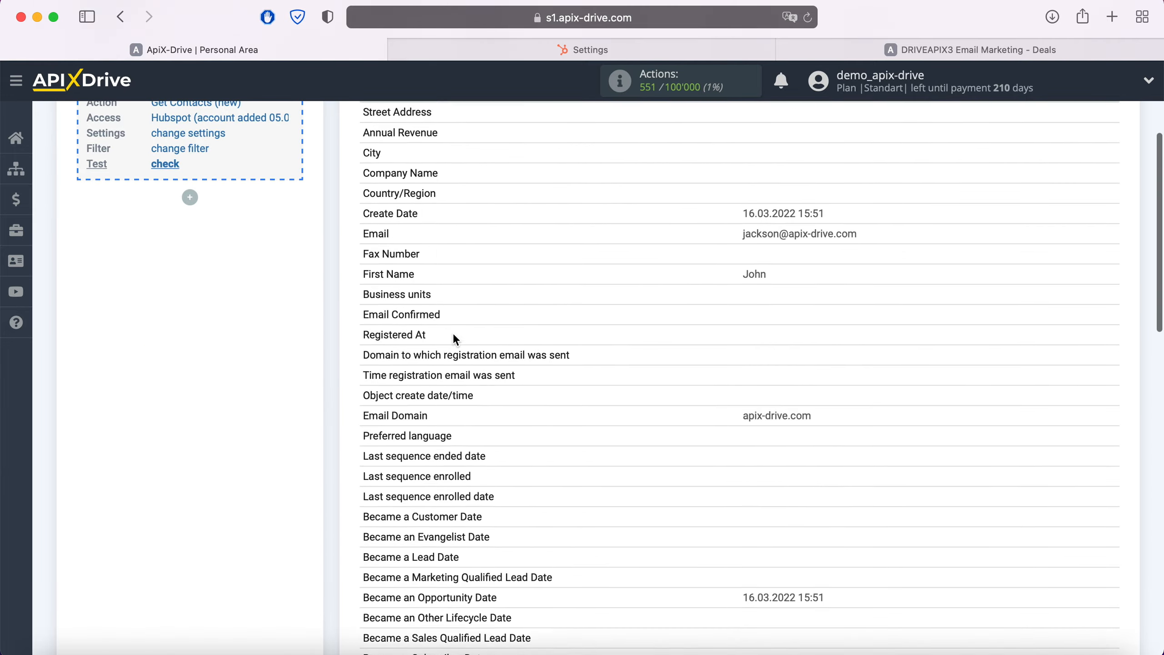
scroll(455, 339, "down", 9)
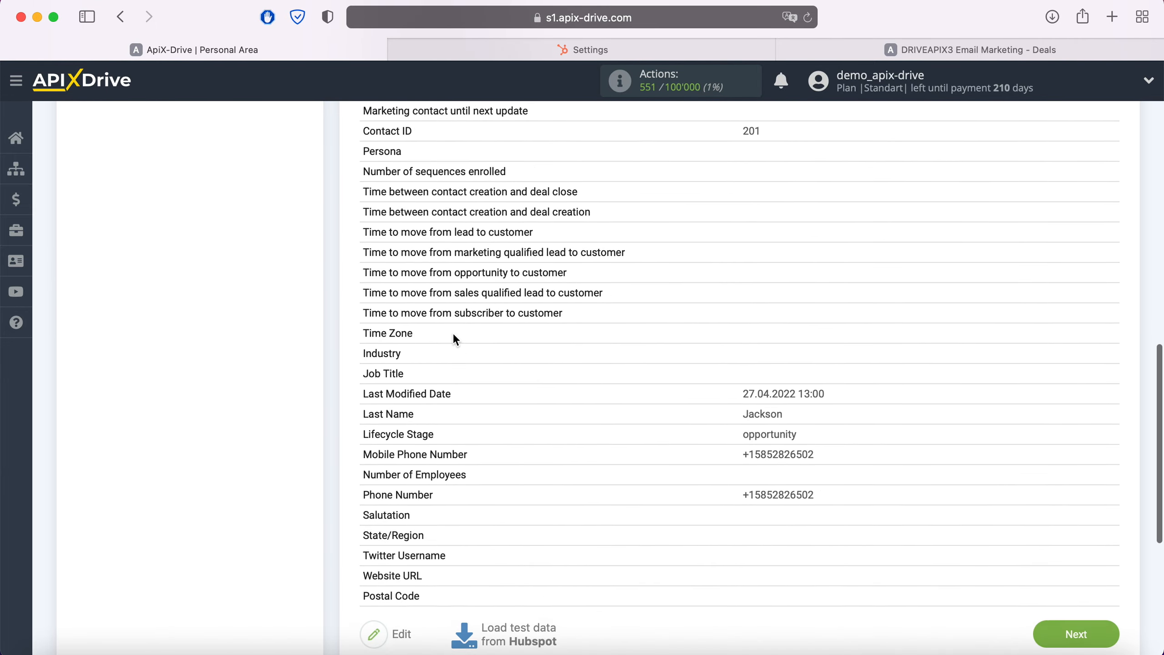
left_click(1112, 545)
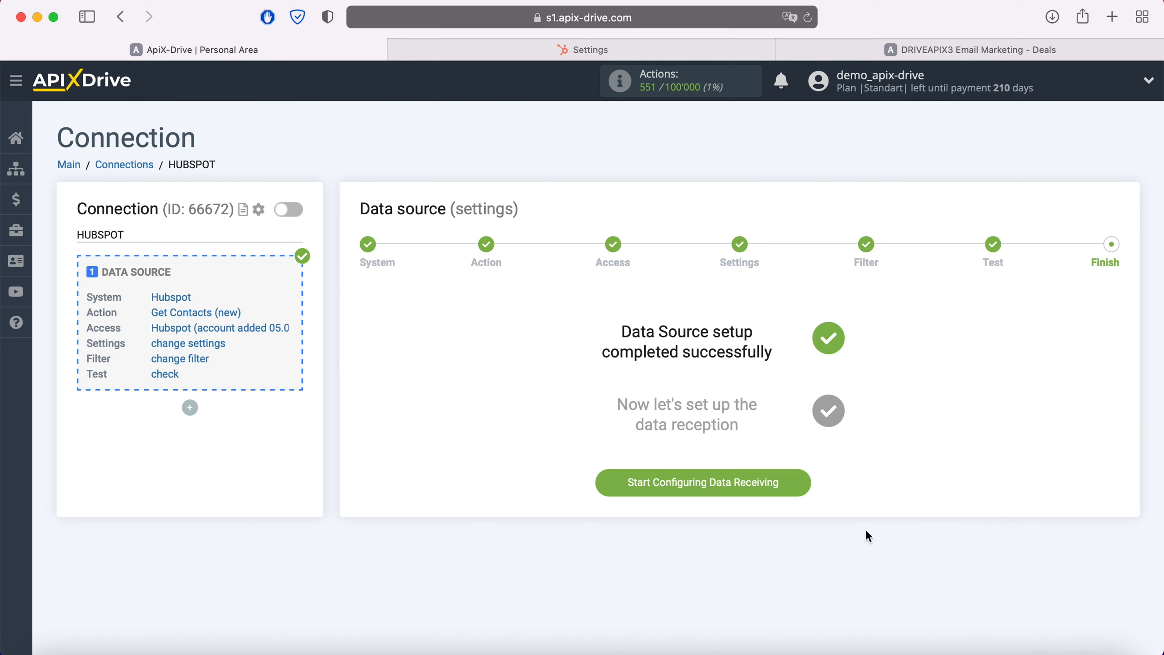
Start configuring data receiving and choose ActiveCampaign as the data destination system.
left_click(803, 485)
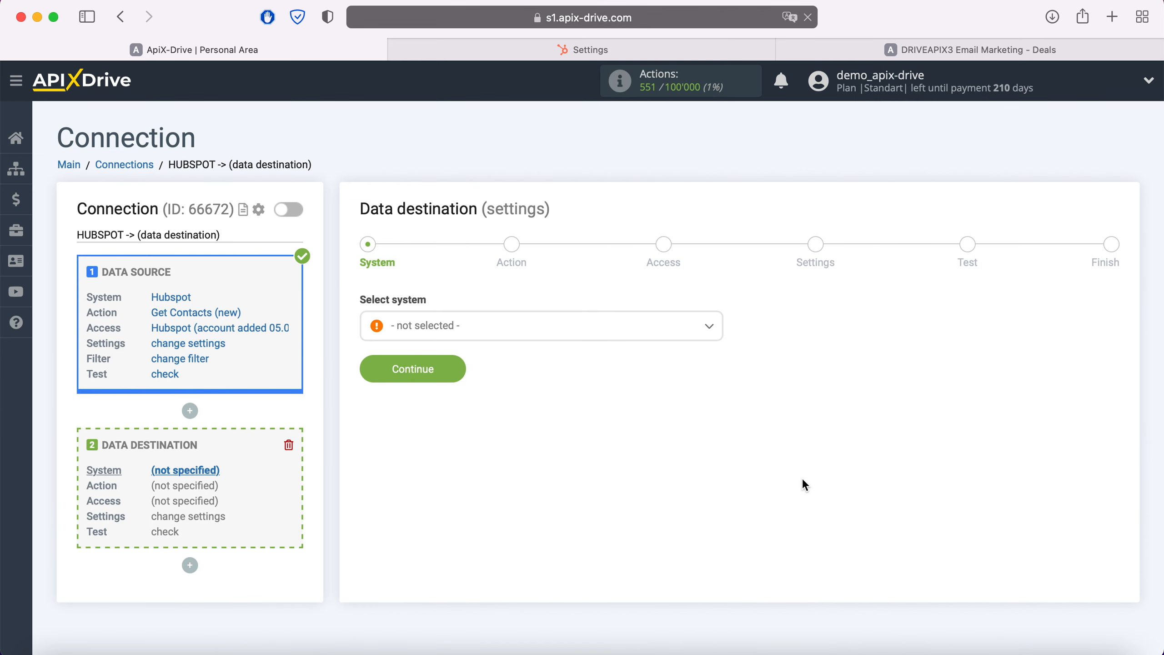
left_click(591, 332)
left_click(470, 463)
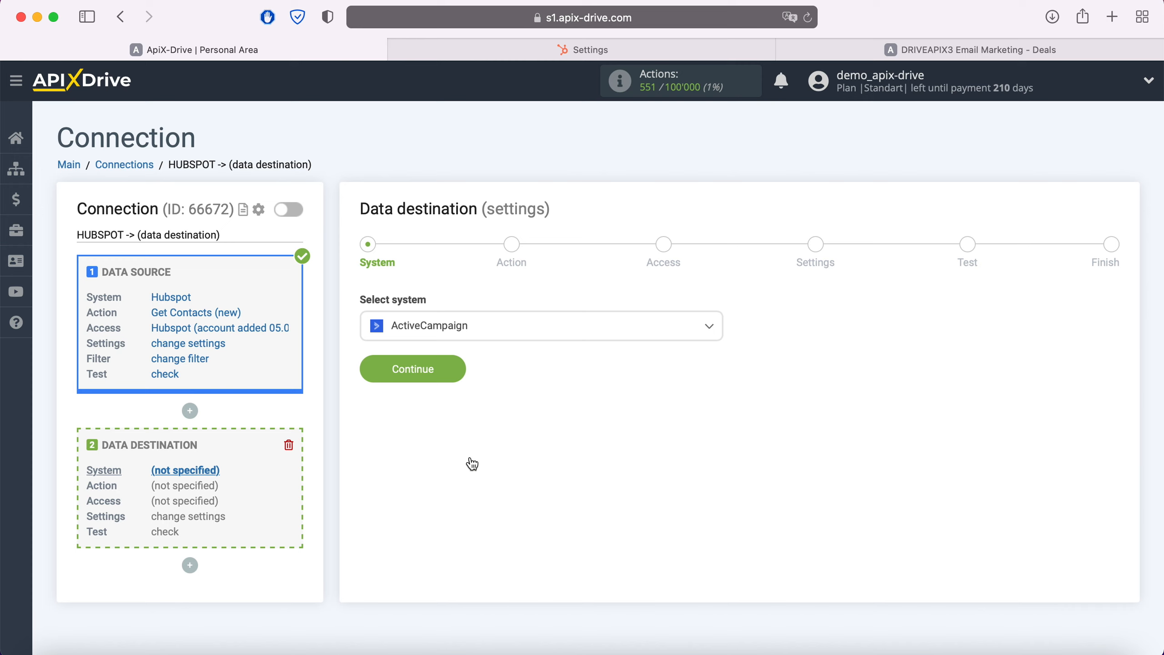
left_click(458, 370)
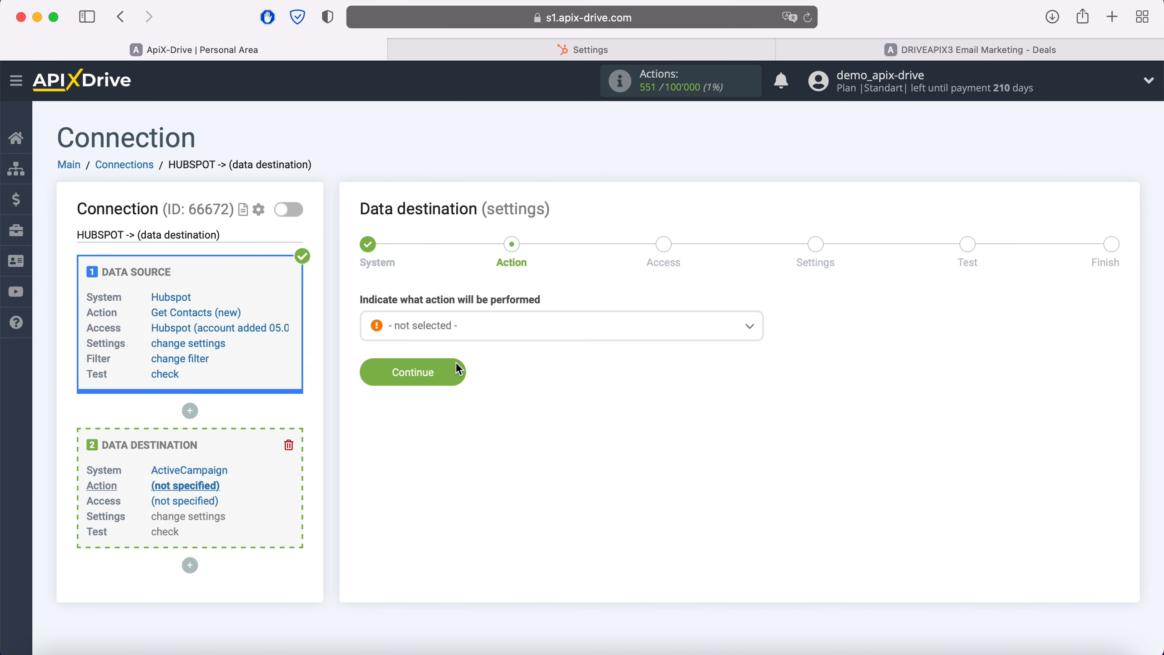
Set the data destination's action to Create Deal and continue to the access stage.
left_click(479, 332)
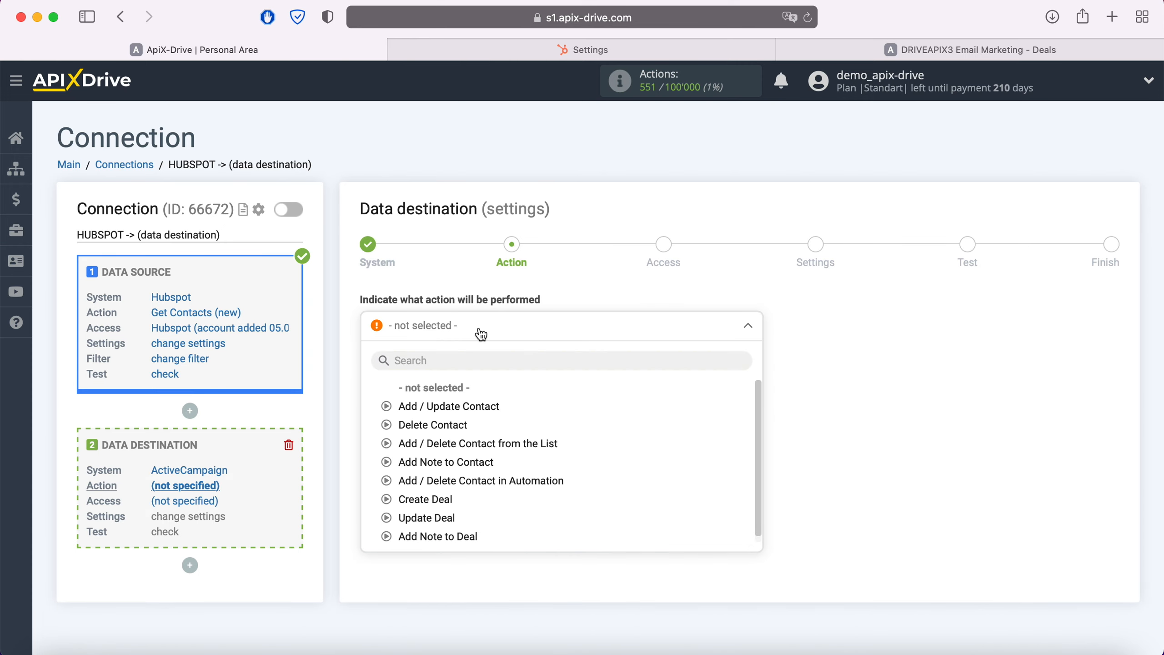
left_click(448, 500)
left_click(459, 370)
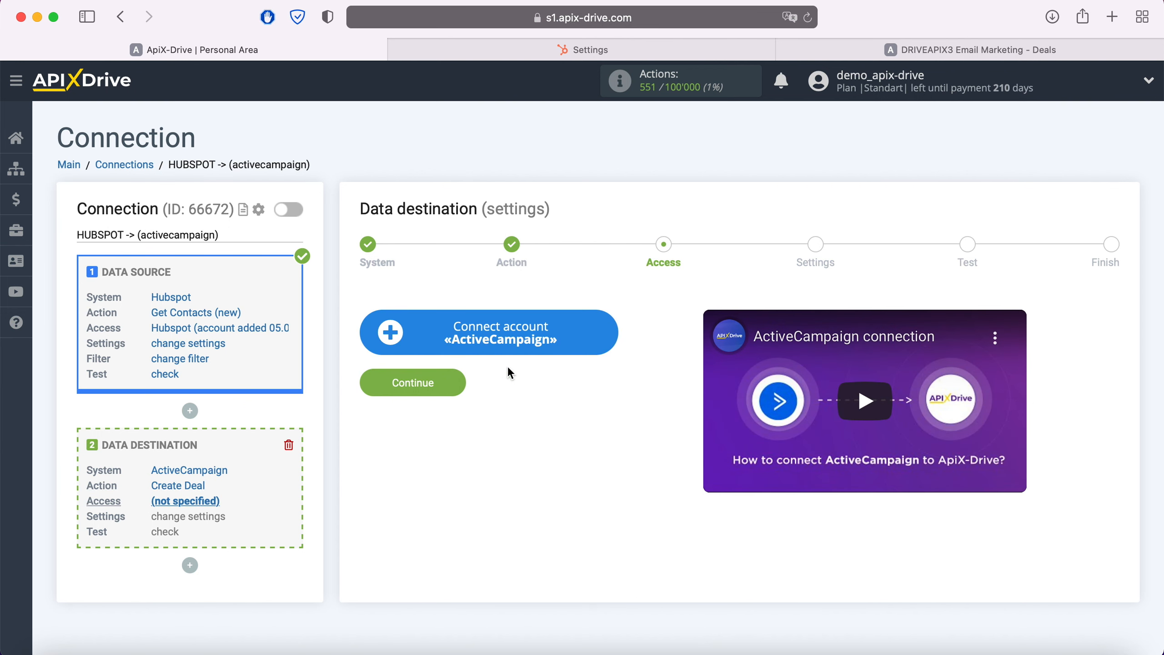
Start connecting an ActiveCampaign account, switch to ActiveCampaign and open its Developer settings.
left_click(612, 339)
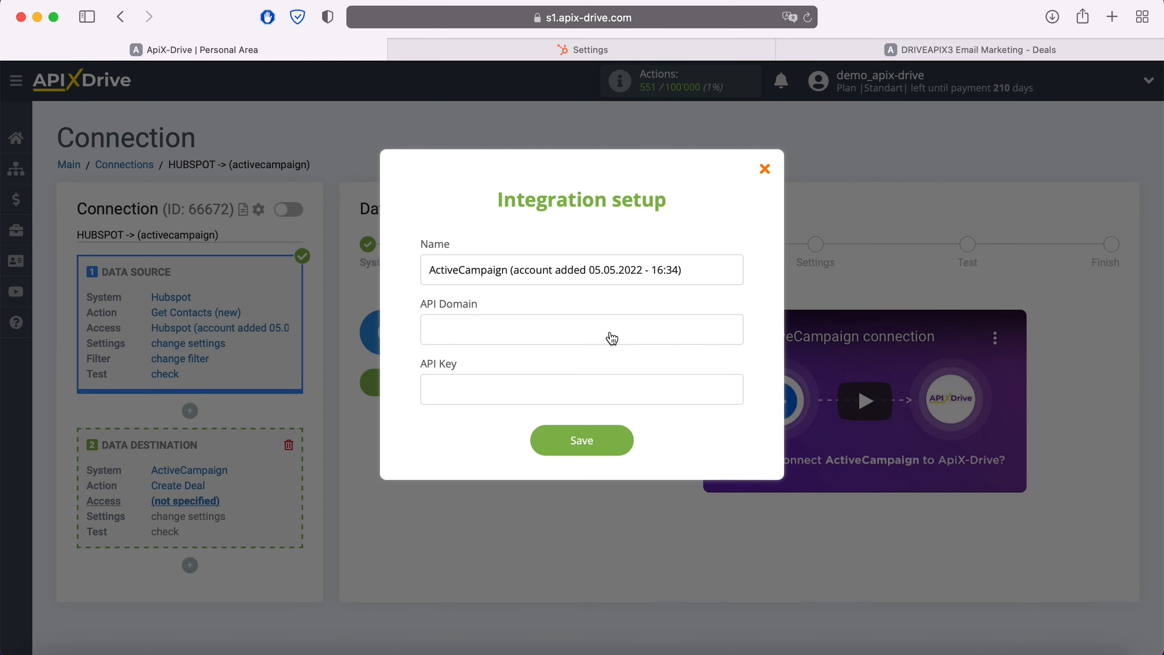
left_click(872, 57)
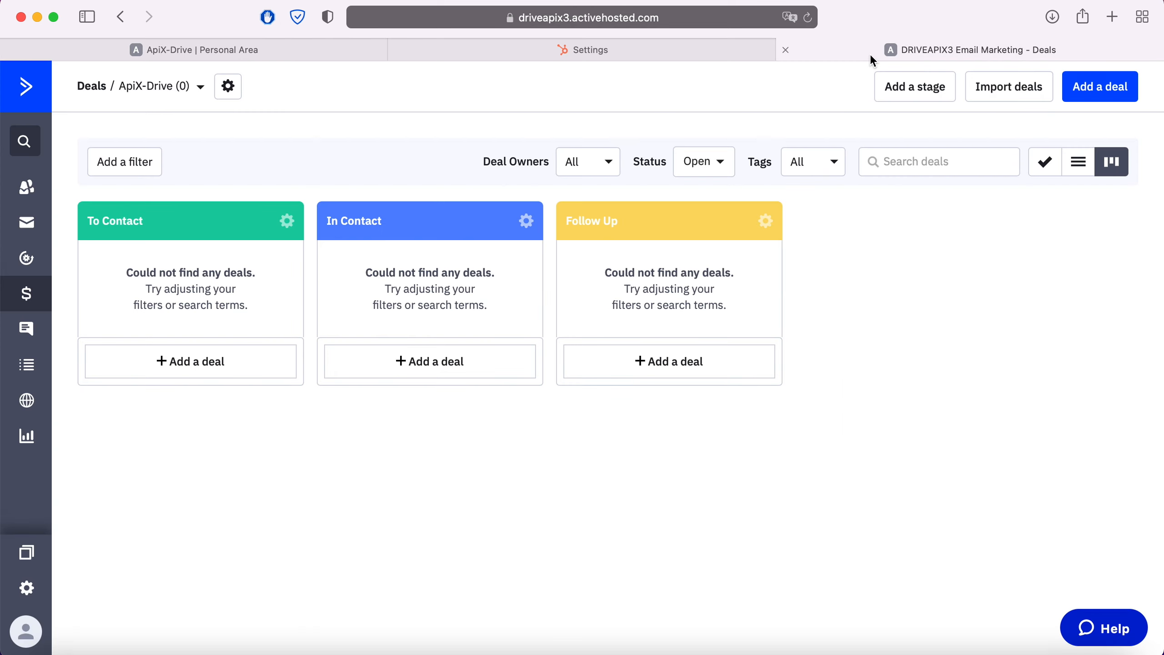
left_click(30, 591)
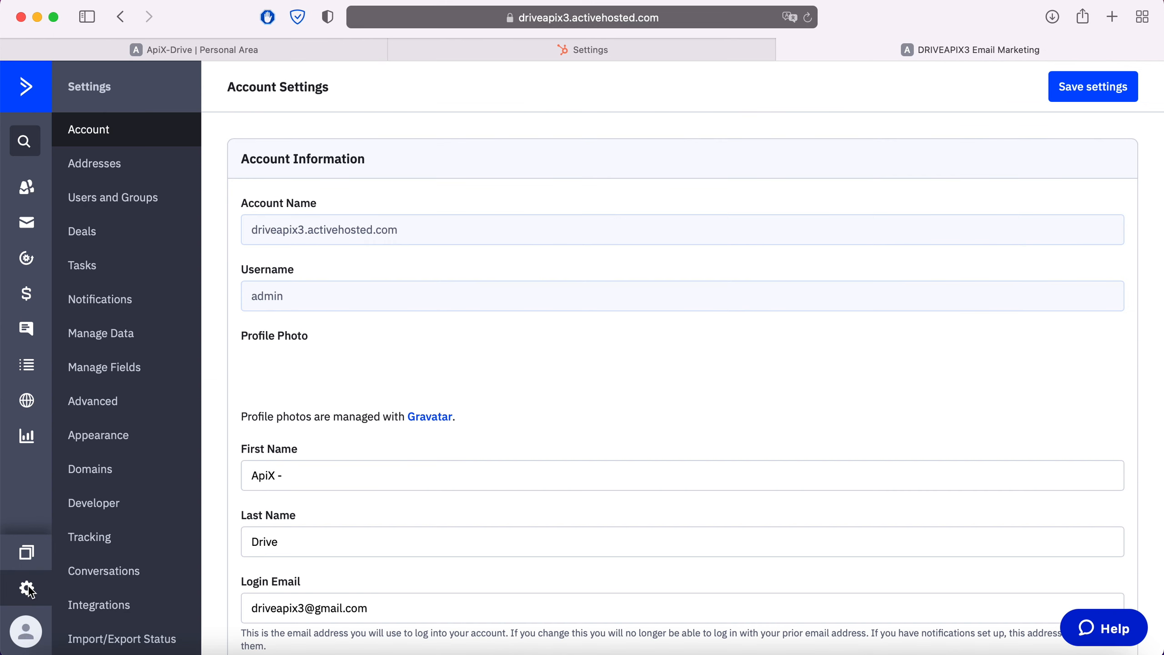
left_click(94, 506)
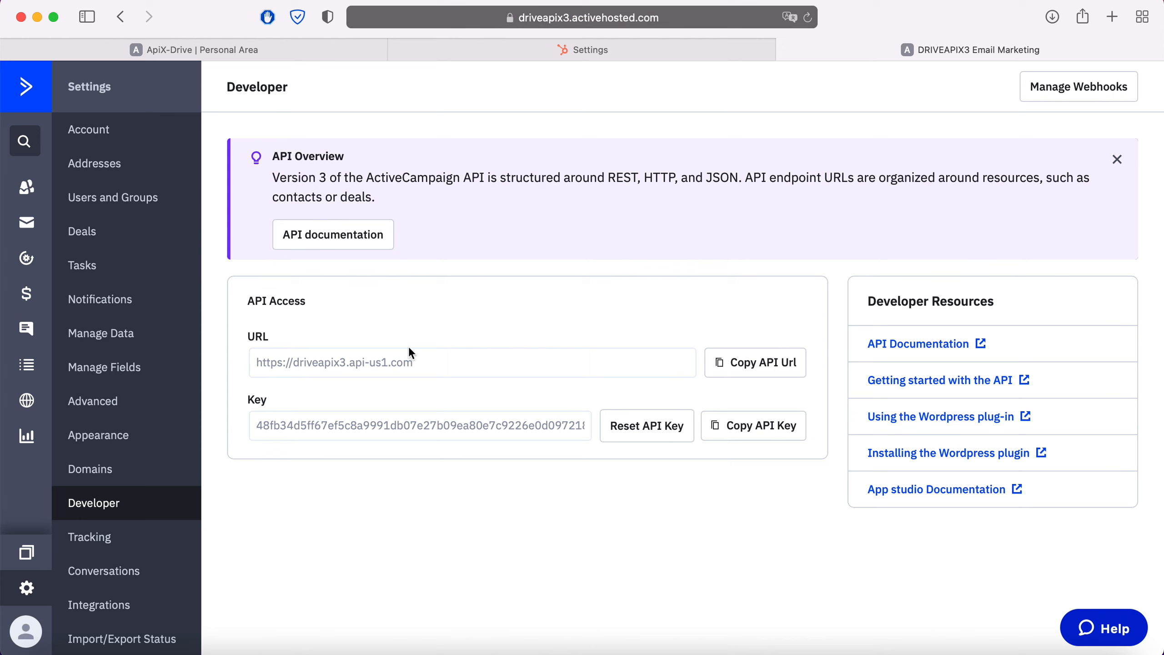
left_click_drag(410, 358, 246, 366)
right_click(284, 364)
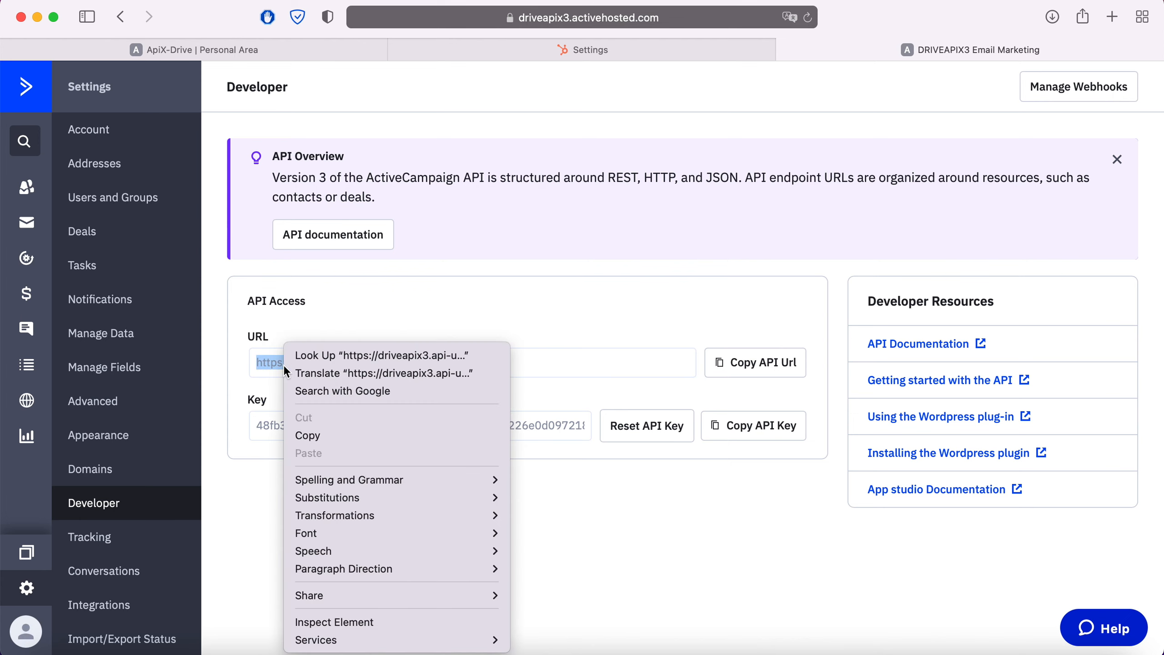
left_click(325, 435)
left_click(260, 42)
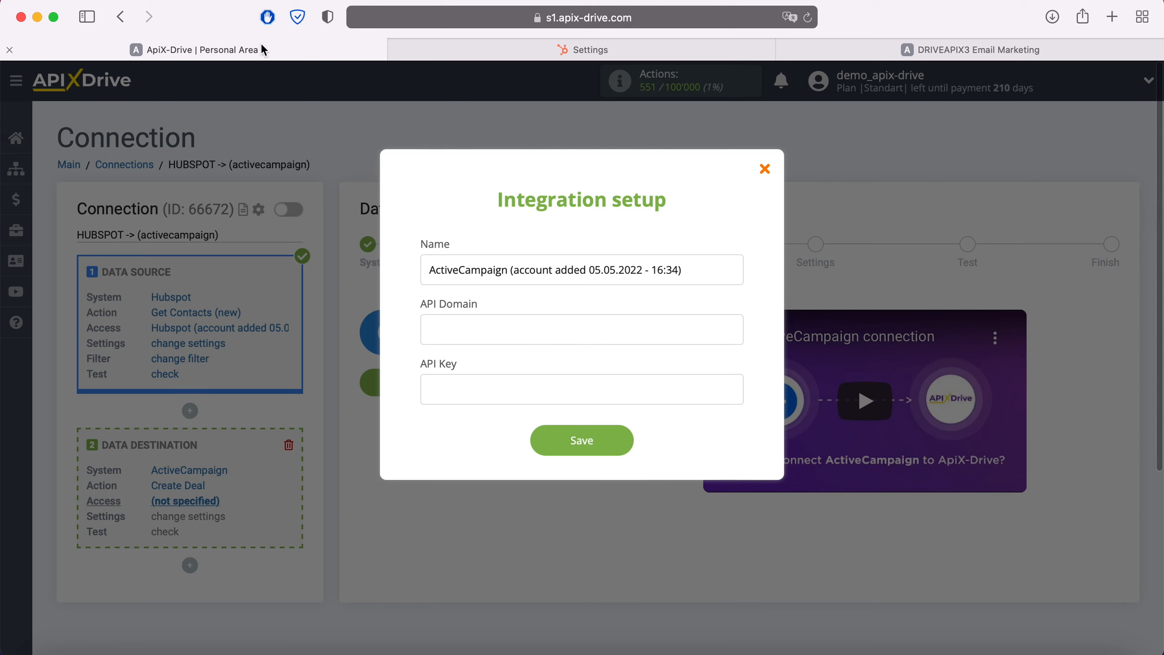
right_click(475, 330)
left_click(499, 379)
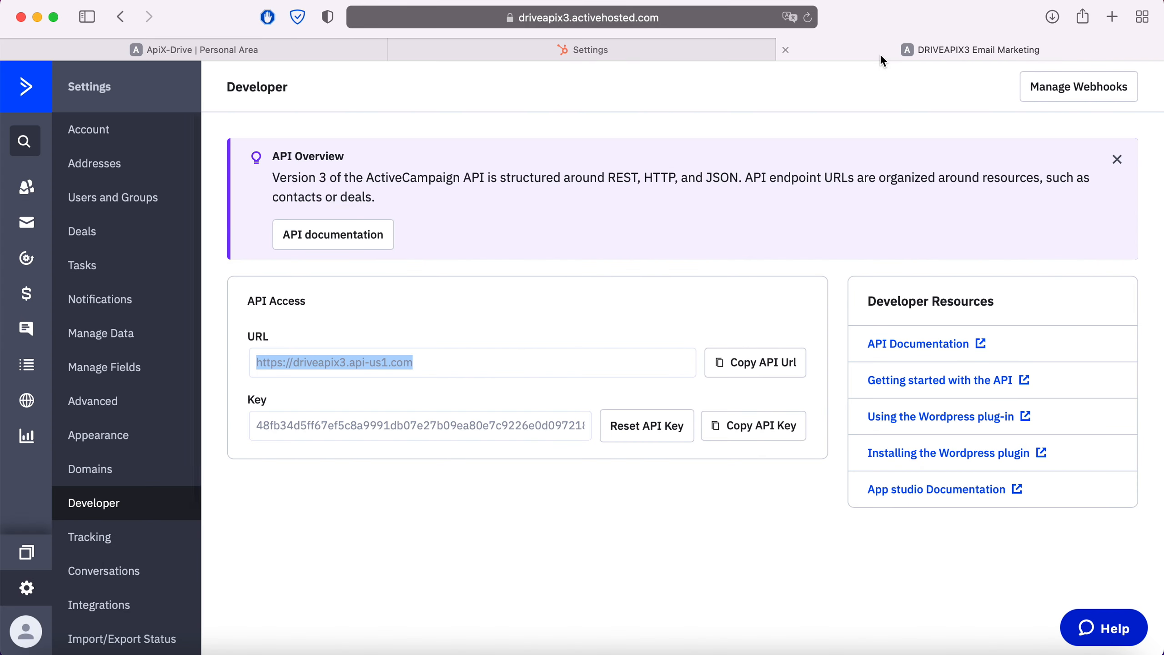
Copy the API key from ActiveCampaign's Developer settings, paste it into ApiX-Drive's integration setup and save the account connection.
left_click(882, 51)
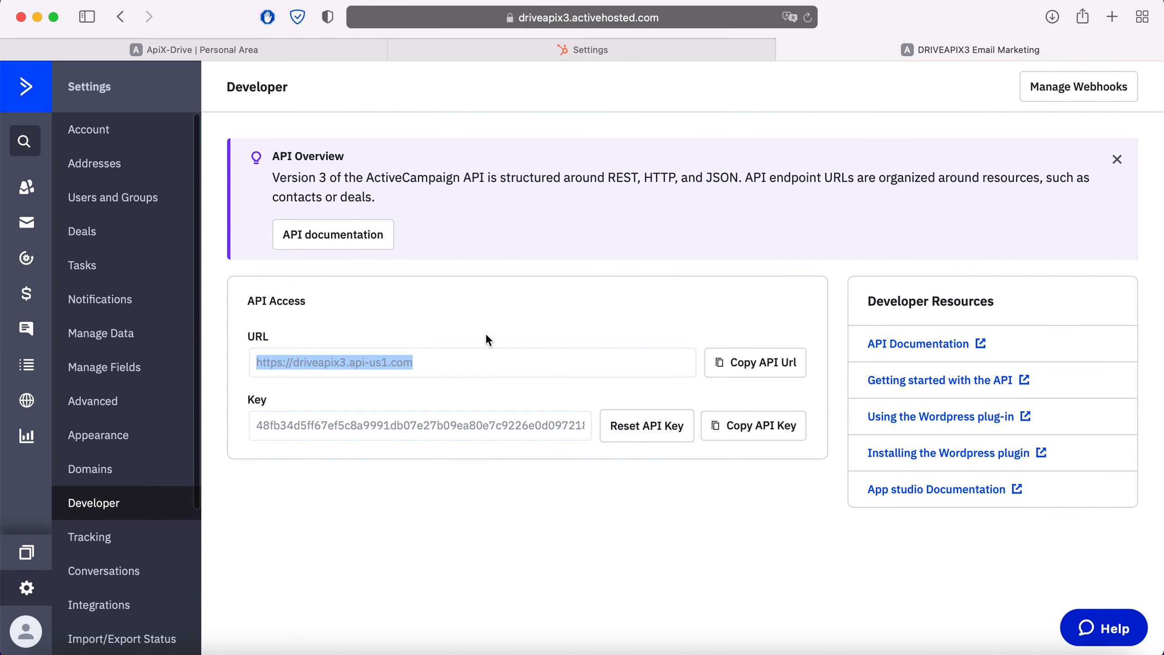
left_click(741, 425)
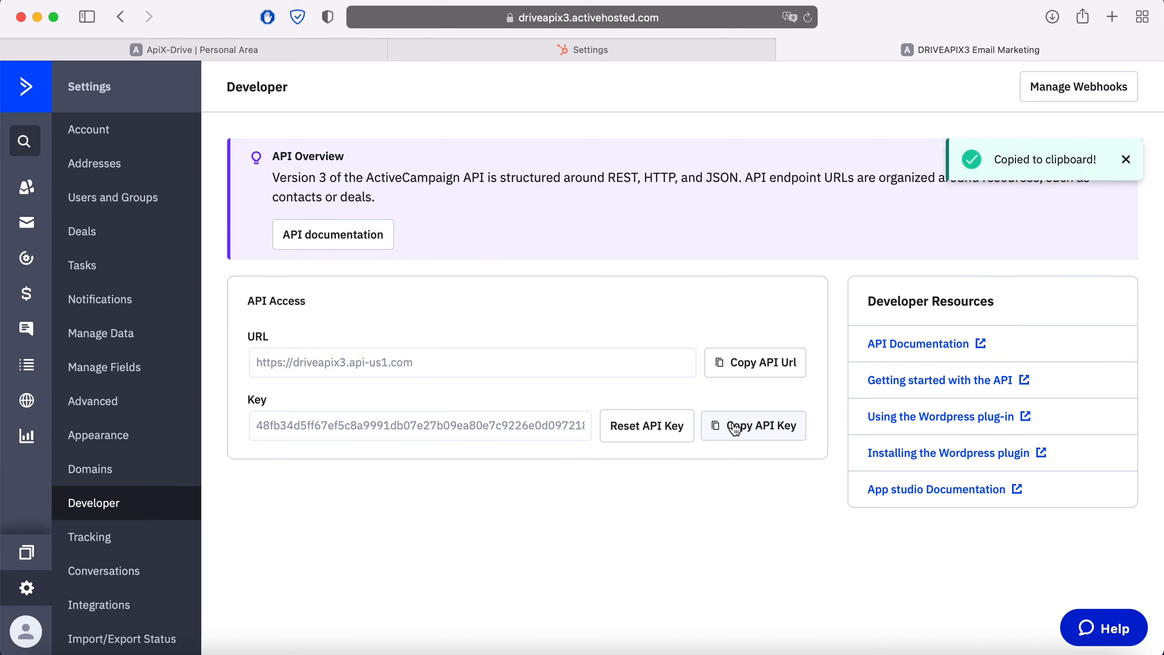
left_click(284, 50)
right_click(462, 393)
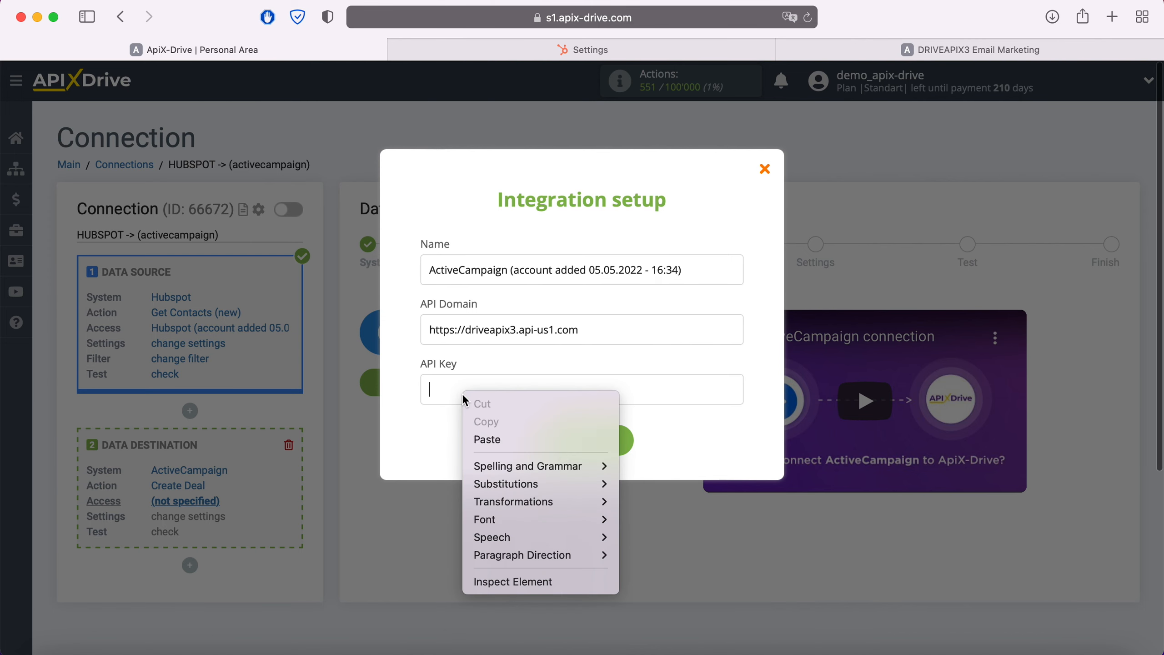
left_click(491, 447)
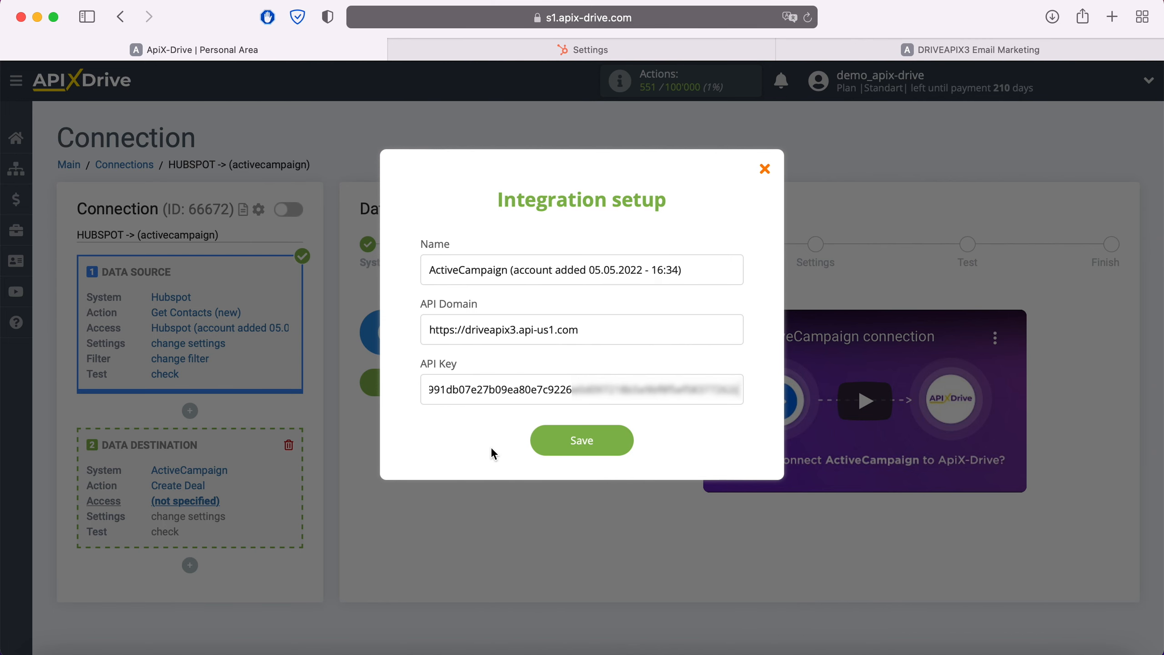
left_click(619, 443)
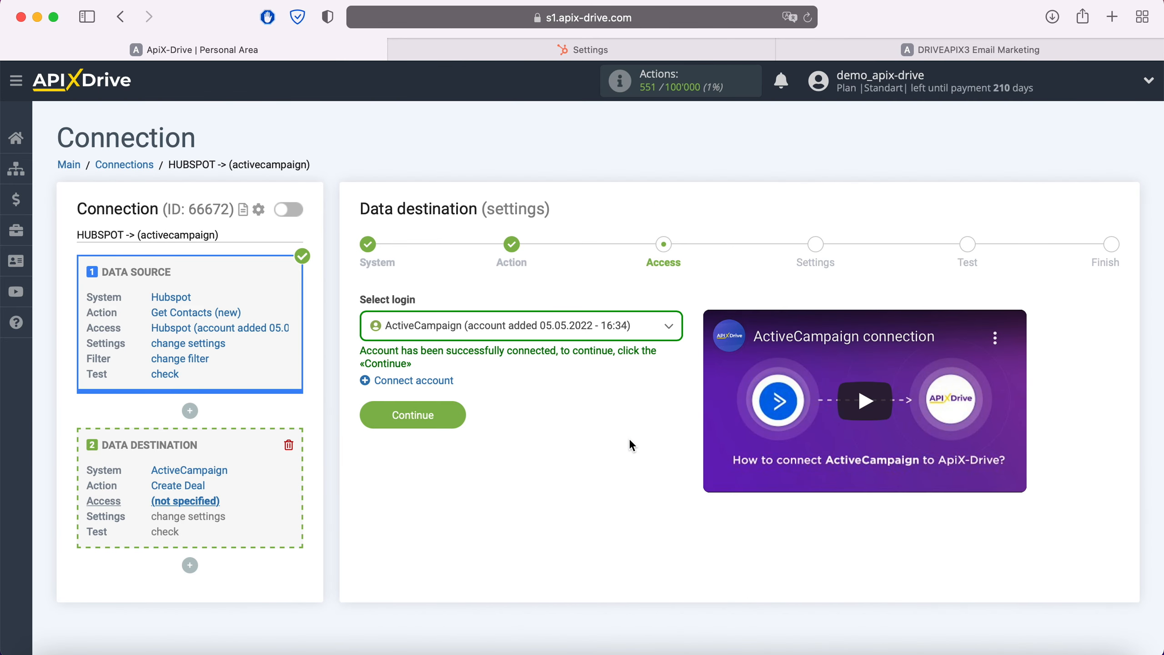
Select the newly connected ActiveCampaign account as the data destination's login and continue to the settings stage.
left_click(590, 331)
left_click(541, 424)
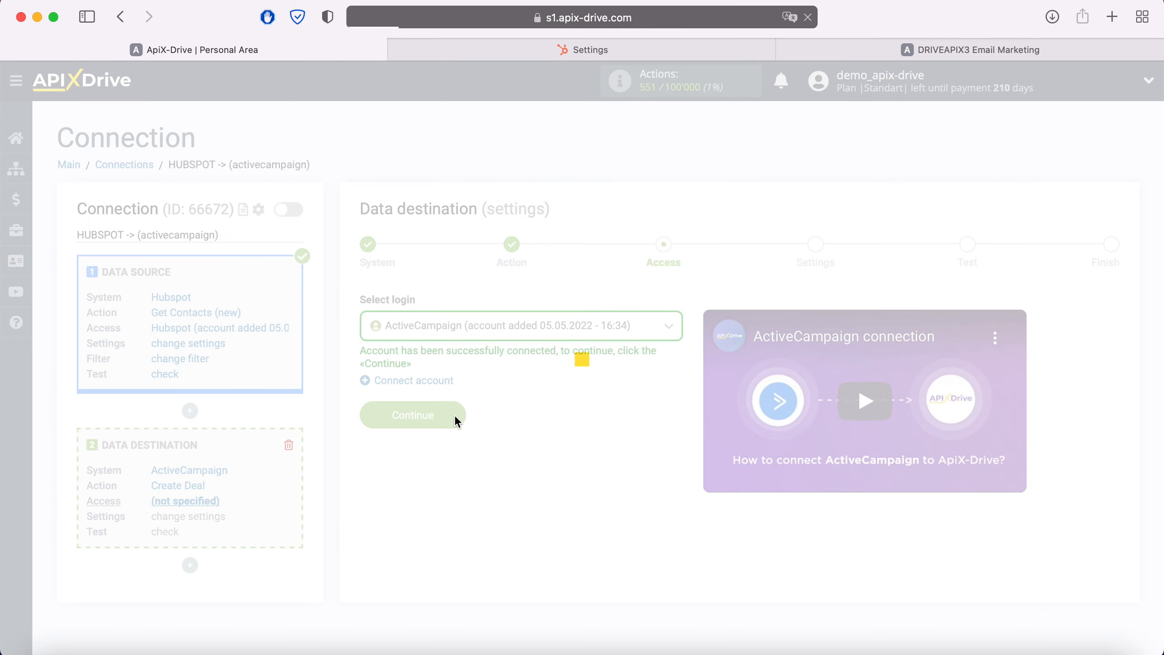
left_click(455, 415)
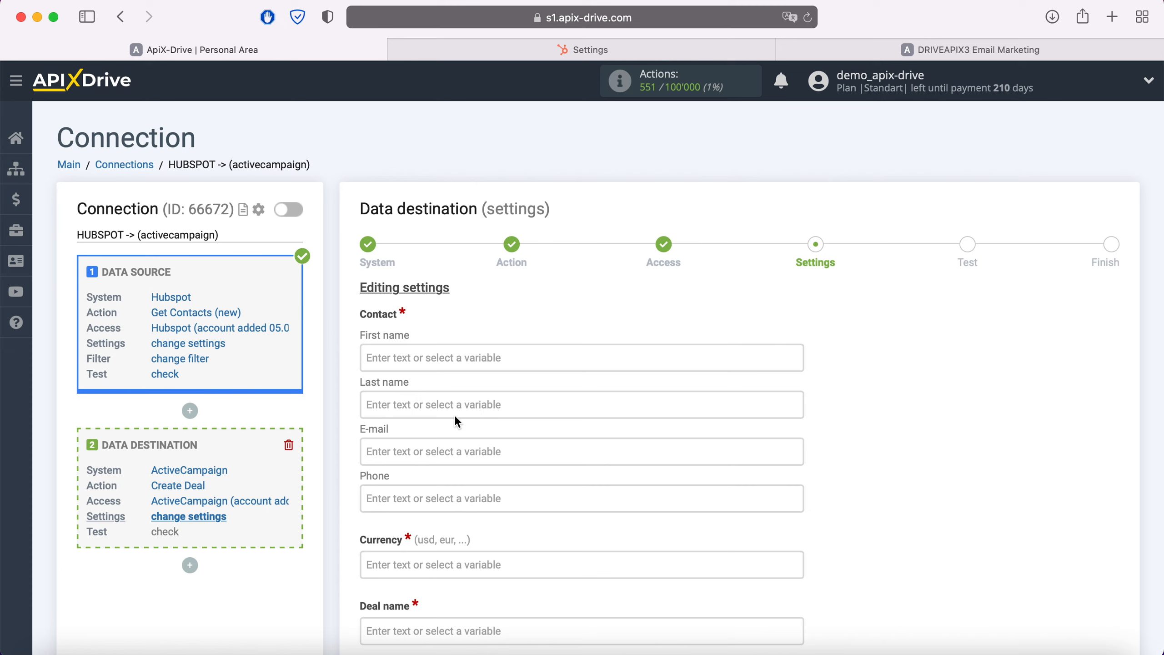
Map the deal contact's First name and Last name fields to Hubspot's First Name and Last Name variables.
left_click(438, 359)
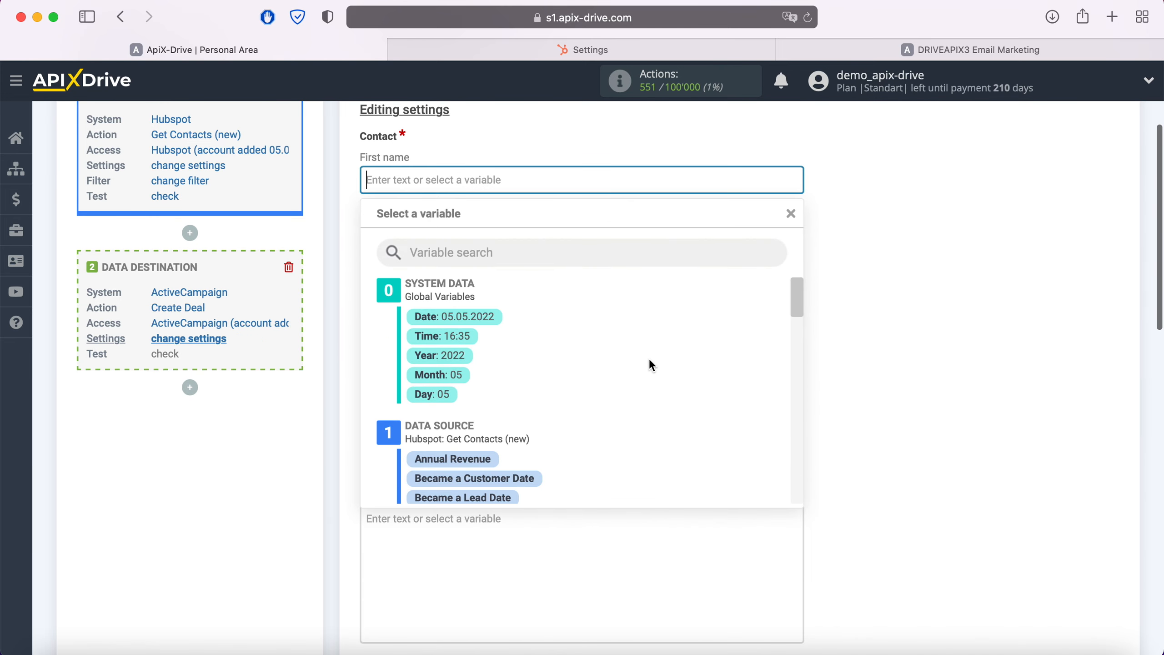
scroll(651, 365, "down", 10)
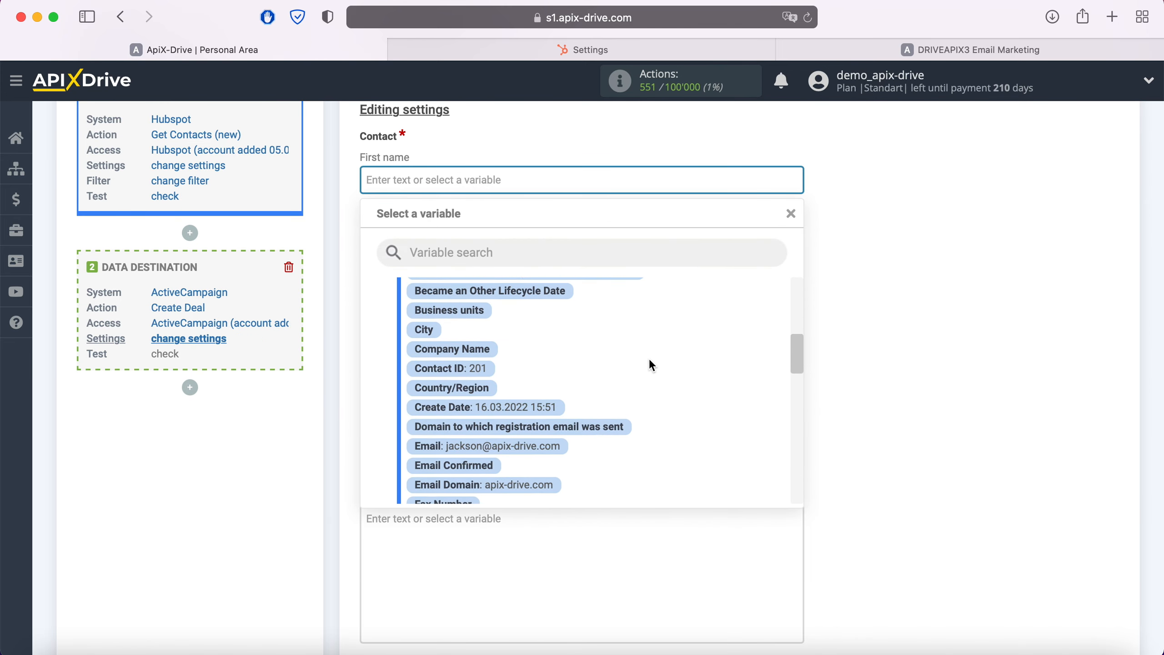
scroll(651, 365, "down", 5)
left_click(481, 410)
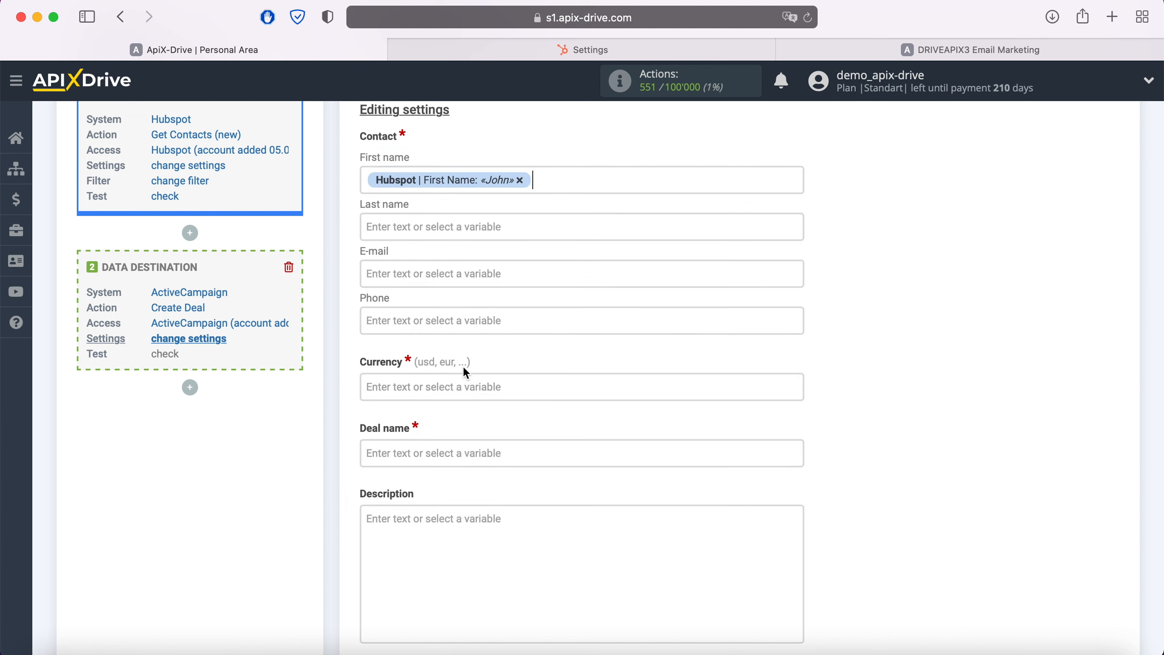
left_click(443, 227)
scroll(610, 344, "down", 2)
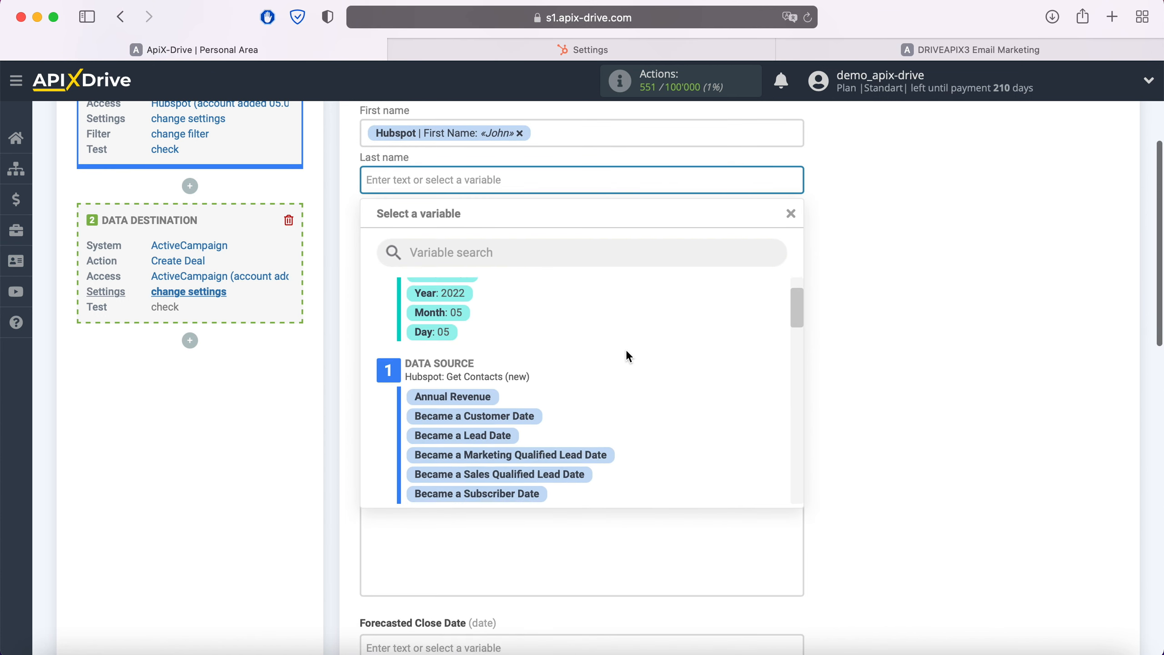
scroll(628, 353, "down", 7)
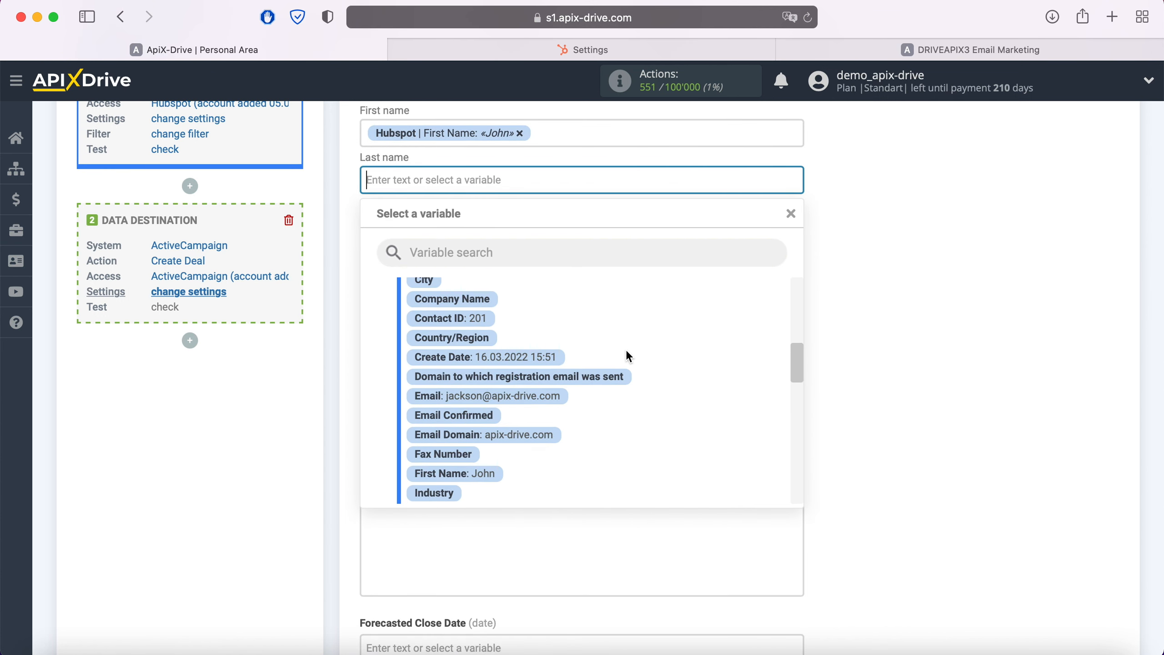
scroll(628, 357, "down", 5)
left_click(440, 434)
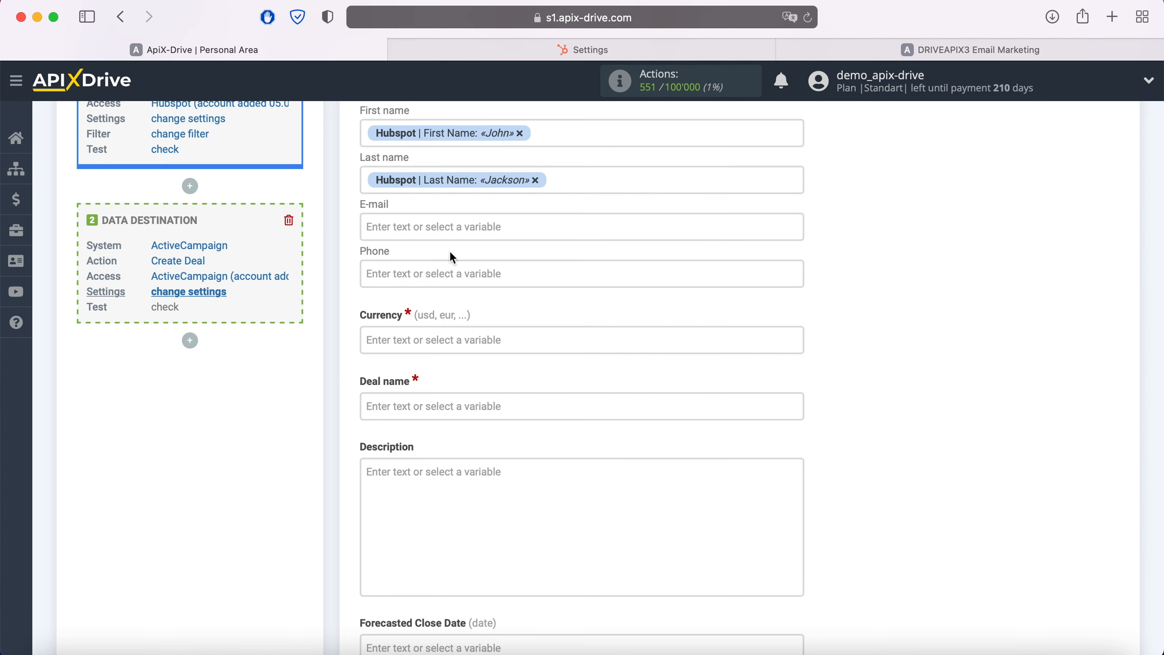
Map the contact's E-mail field to Hubspot's Email variable and the Phone field to its Mobile Phone Number variable.
left_click(445, 228)
scroll(655, 385, "down", 3)
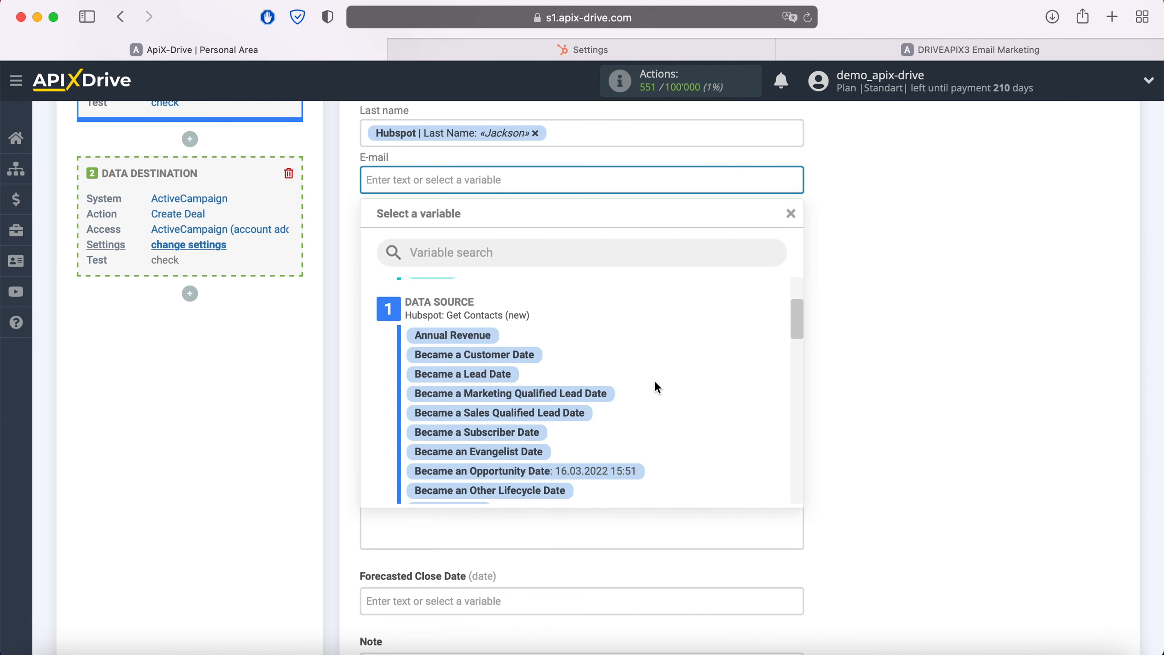
scroll(656, 383, "down", 5)
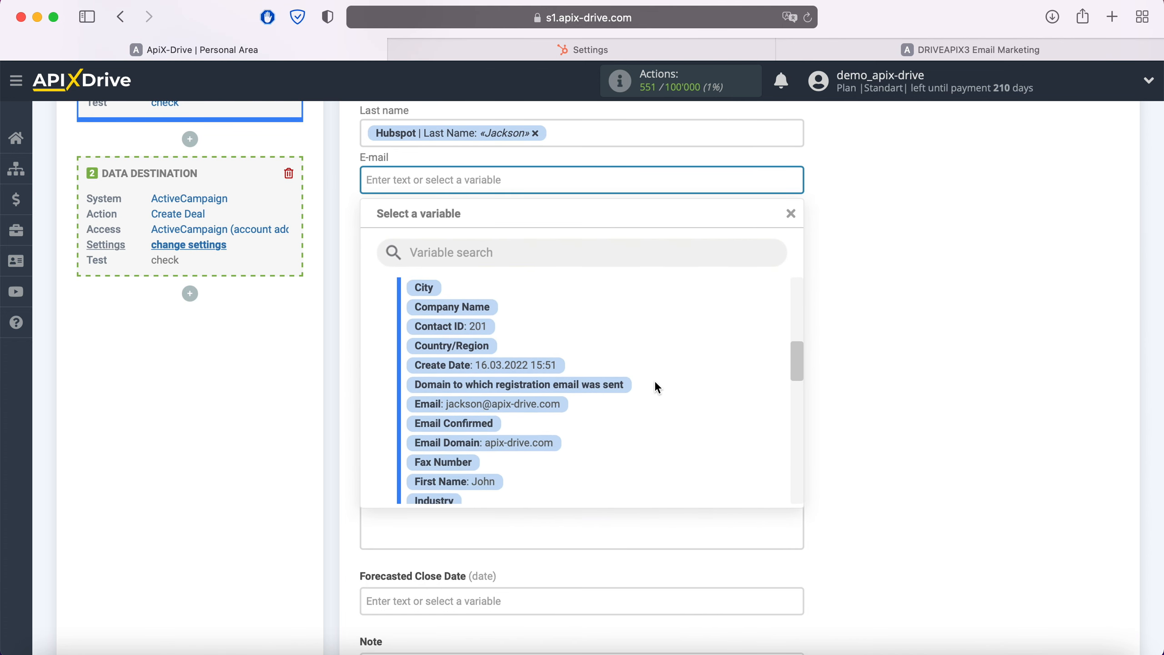
left_click(553, 405)
left_click(502, 235)
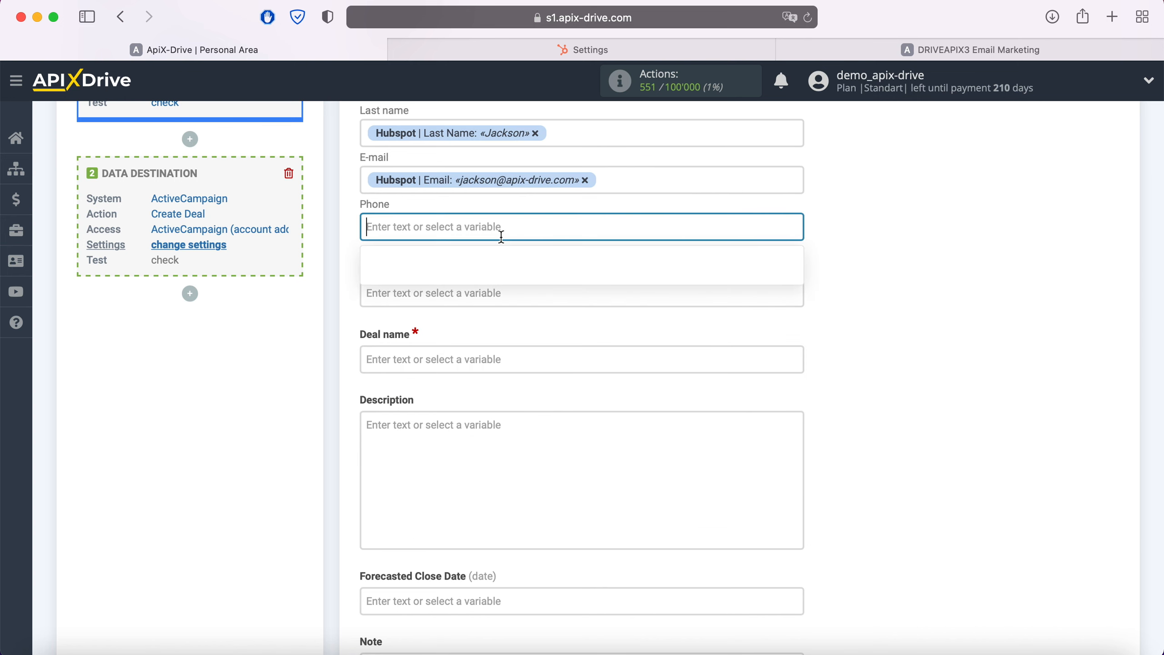
scroll(665, 420, "down", 5)
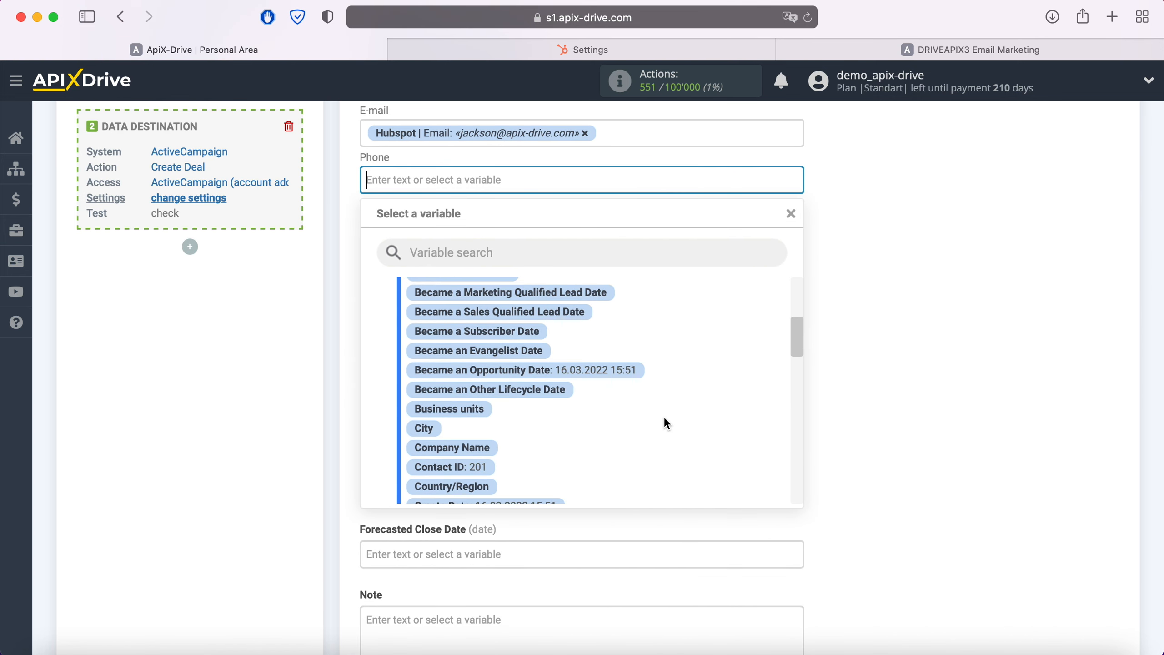
scroll(666, 423, "down", 5)
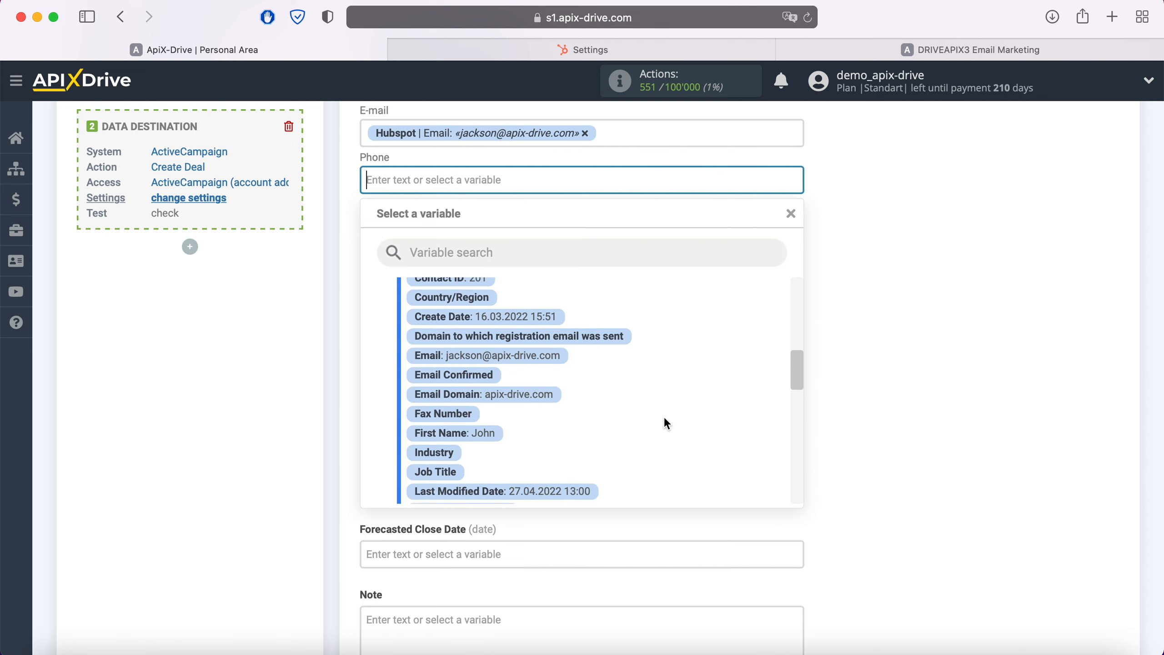
scroll(666, 423, "down", 5)
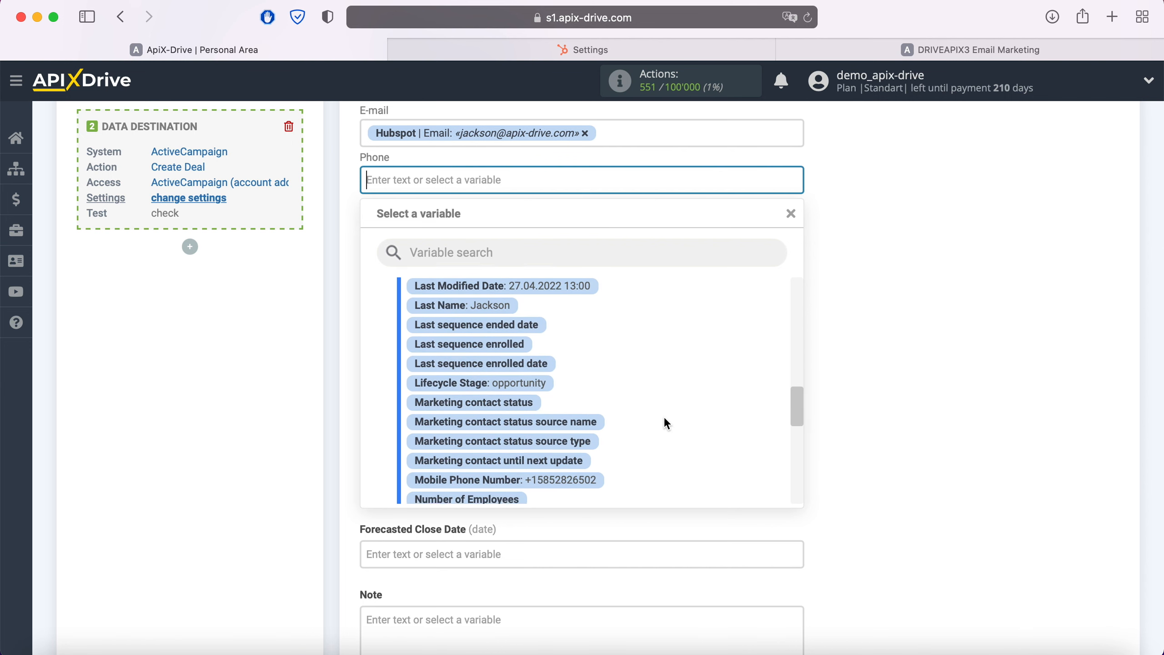
scroll(664, 417, "down", 2)
left_click(571, 425)
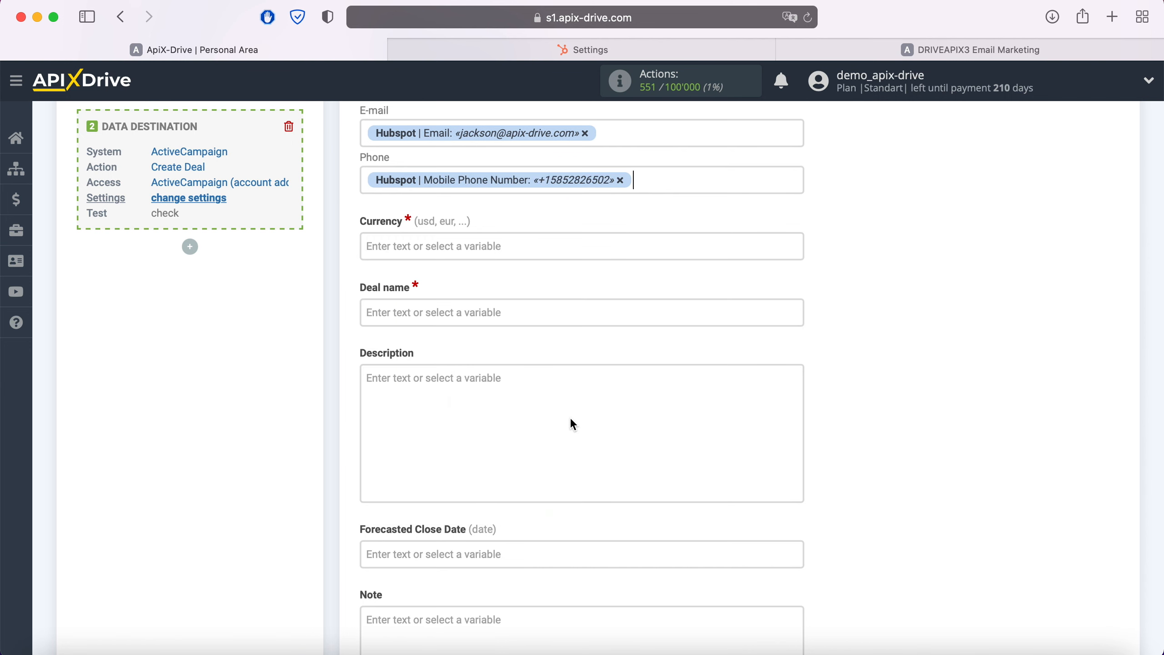
Set the Currency to usd and enter "New Contact from Hubspot" as the Deal name text.
left_click(472, 255)
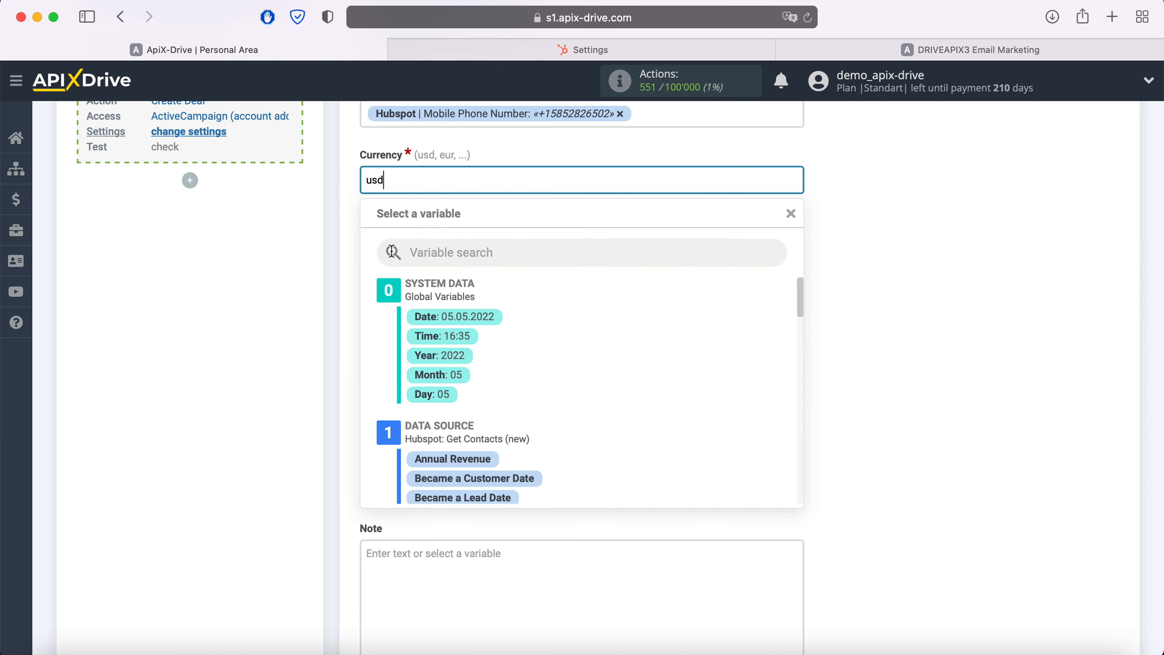
left_click(347, 260)
left_click(398, 247)
type("New ")
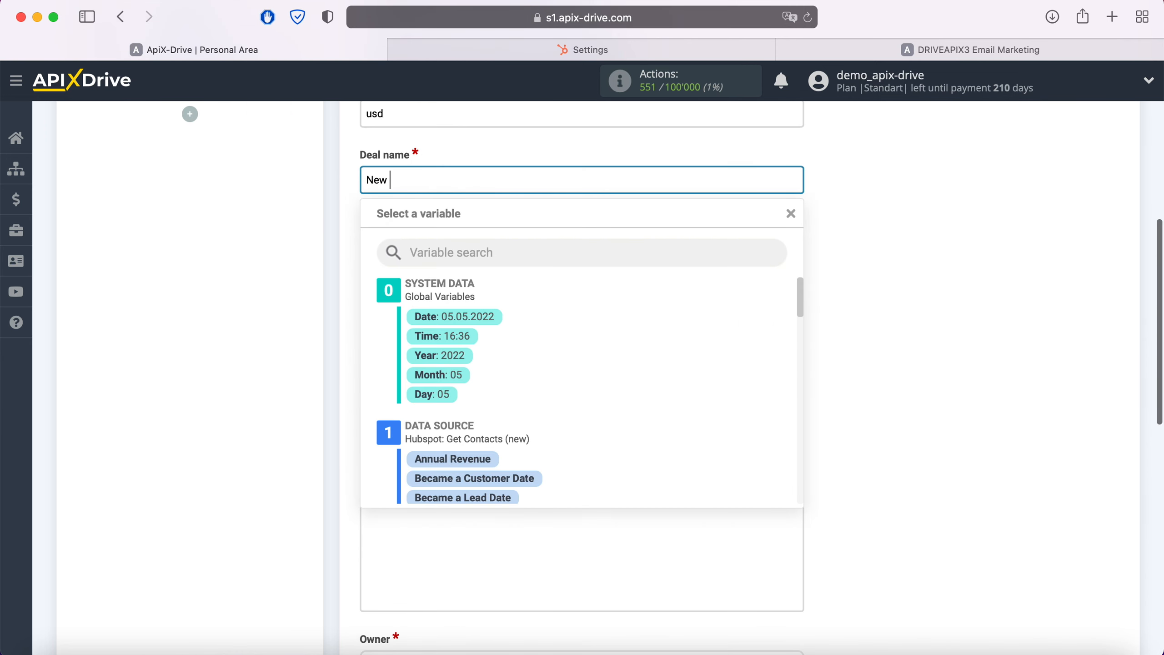
type("Contact from Hubspot")
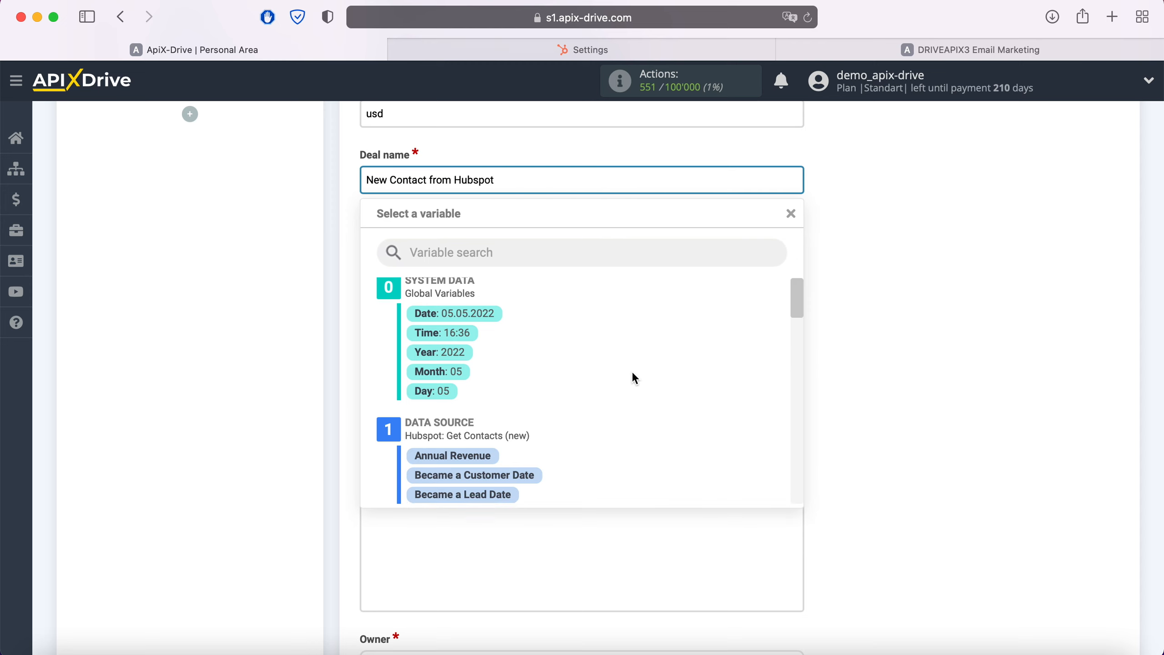
Append Hubspot's First Name and Last Name variables to the Deal name.
scroll(631, 374, "down", 10)
scroll(633, 373, "down", 5)
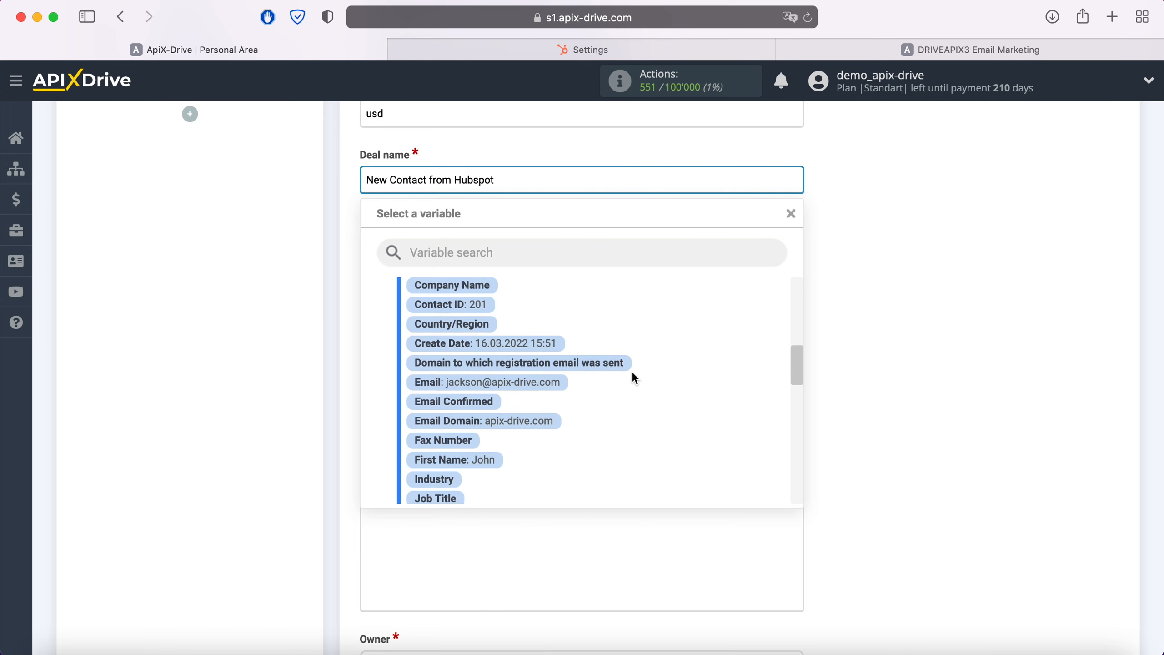
left_click(482, 397)
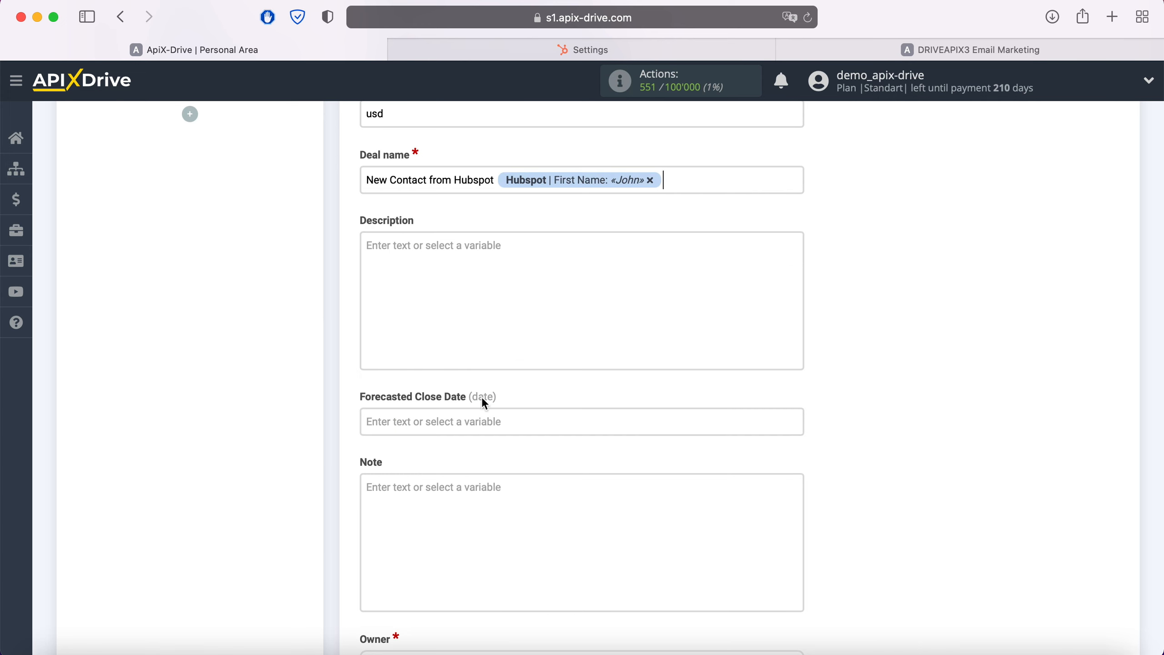
left_click(703, 181)
scroll(644, 373, "down", 3)
scroll(645, 376, "down", 2)
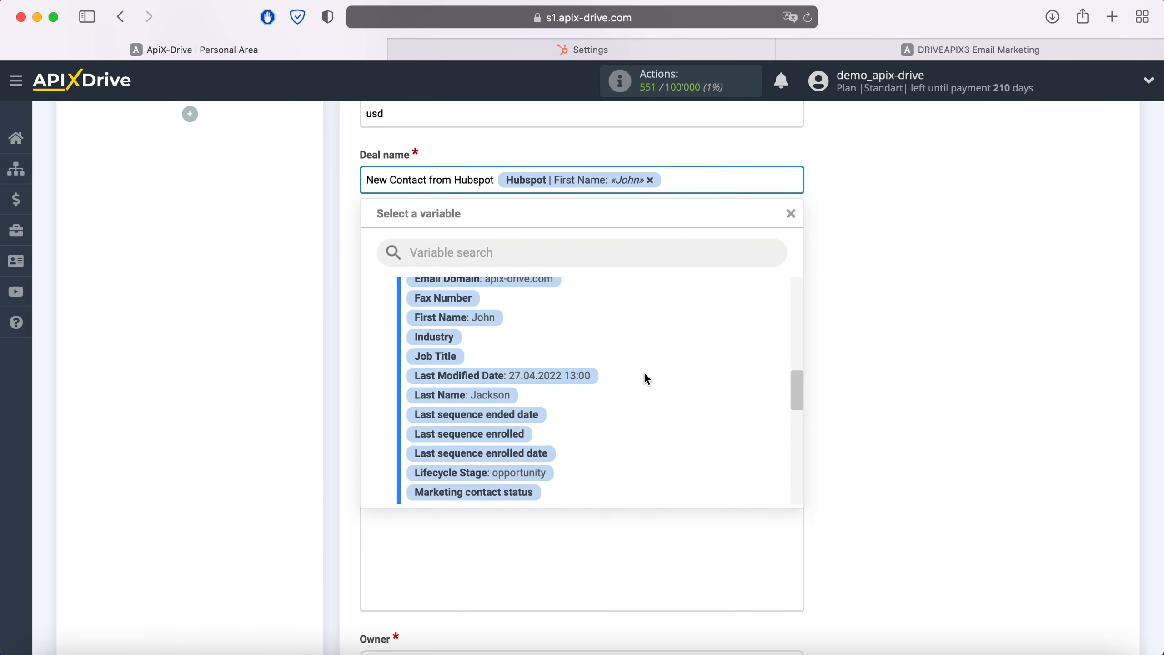
left_click(458, 397)
Fill the Description with "Web" plus Hubspot's Email Domain variable and, on a new line, "Date" plus the Create Date variable.
left_click(438, 287)
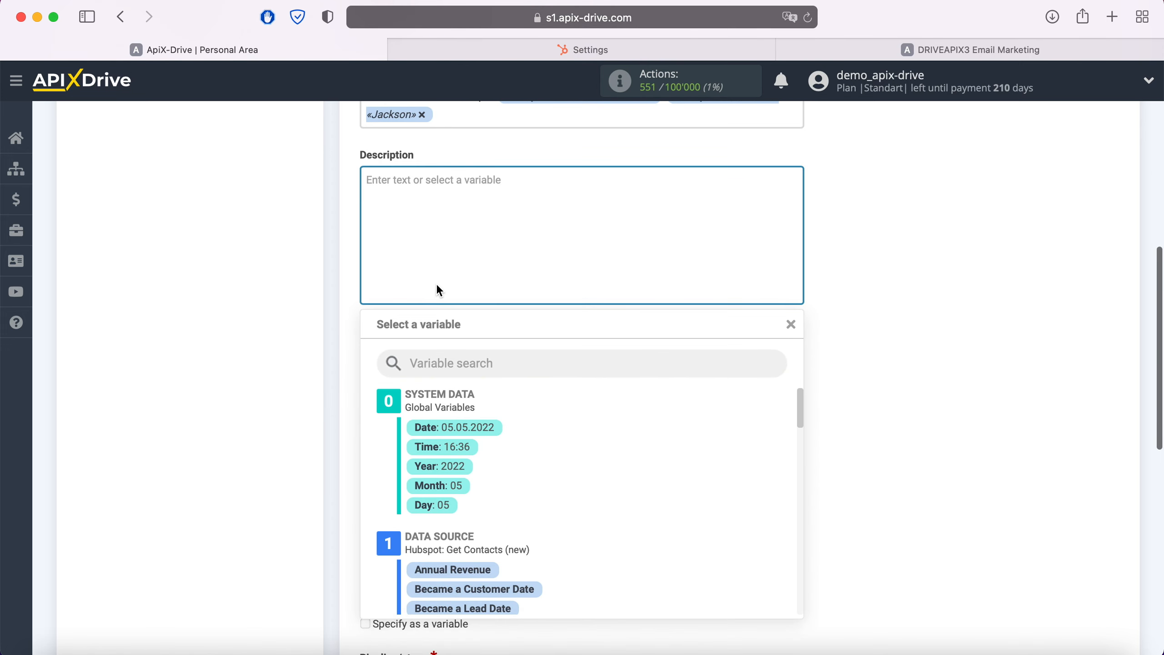
type("Web")
scroll(655, 494, "down", 2)
scroll(653, 489, "down", 6)
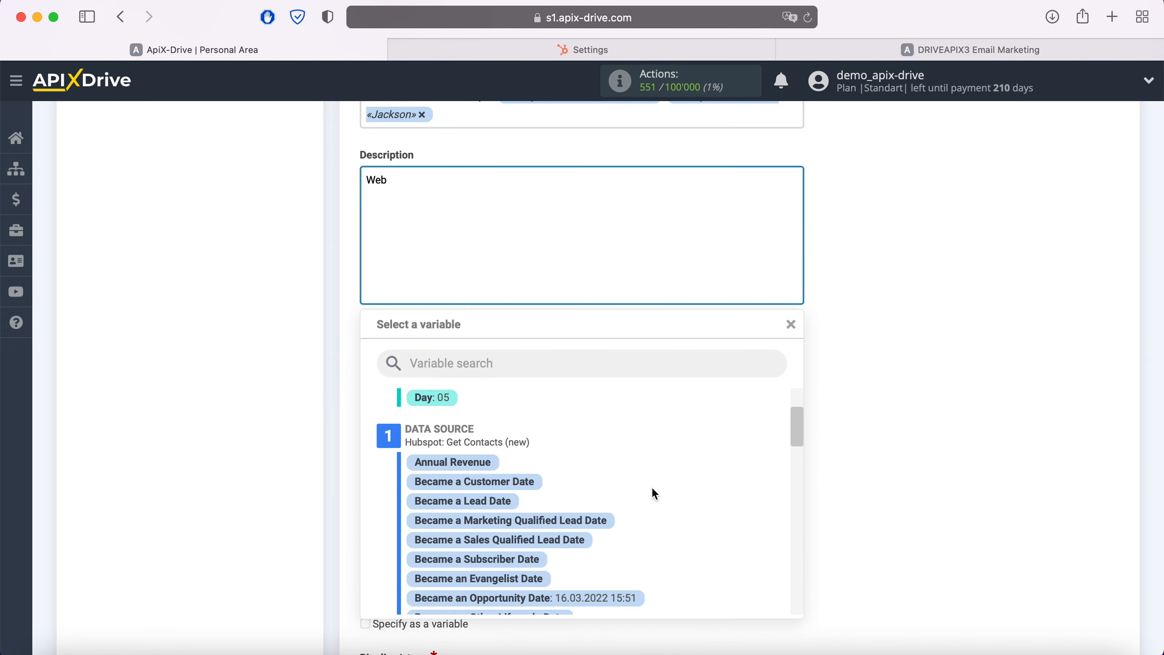
scroll(652, 487, "down", 4)
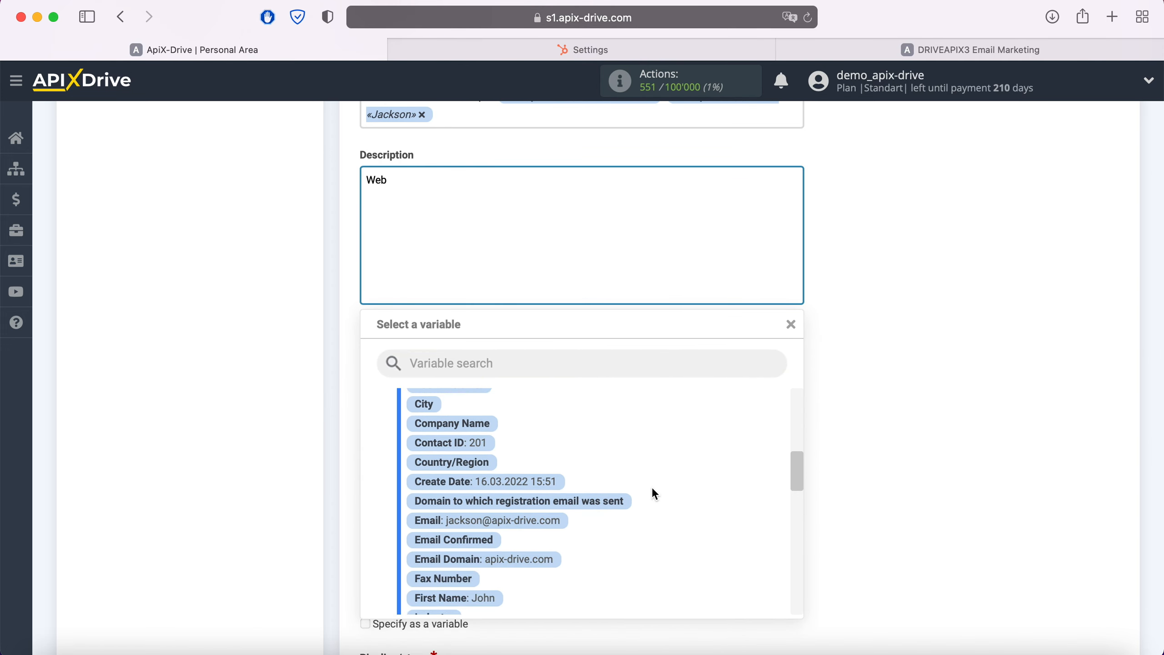
left_click(546, 522)
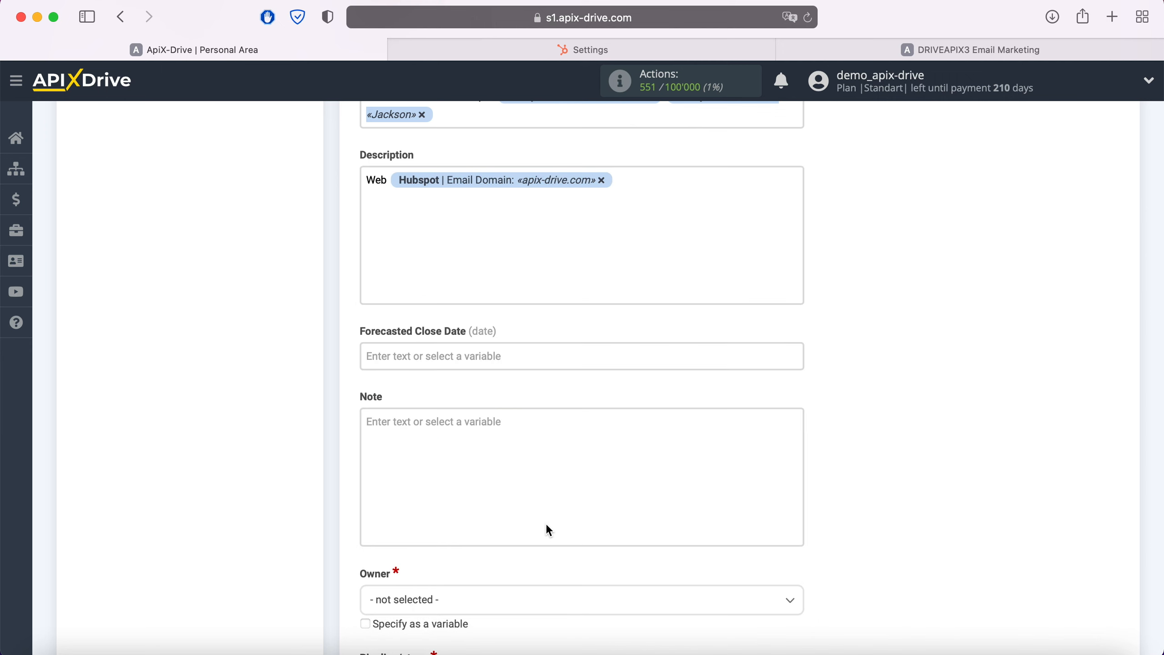
type("Date")
left_click(453, 204)
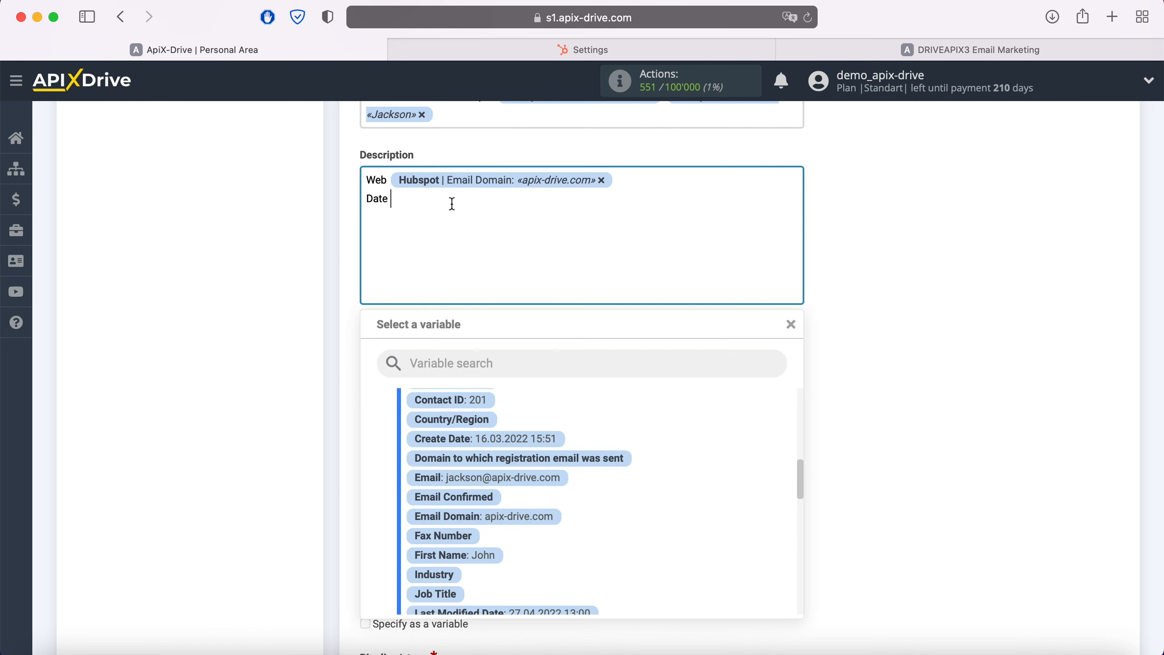
left_click(545, 440)
Set the deal's Owner to admin(ApiX - Drive) and its Pipeline/stage to ApiX-Drive: To Contact.
scroll(542, 440, "down", 6)
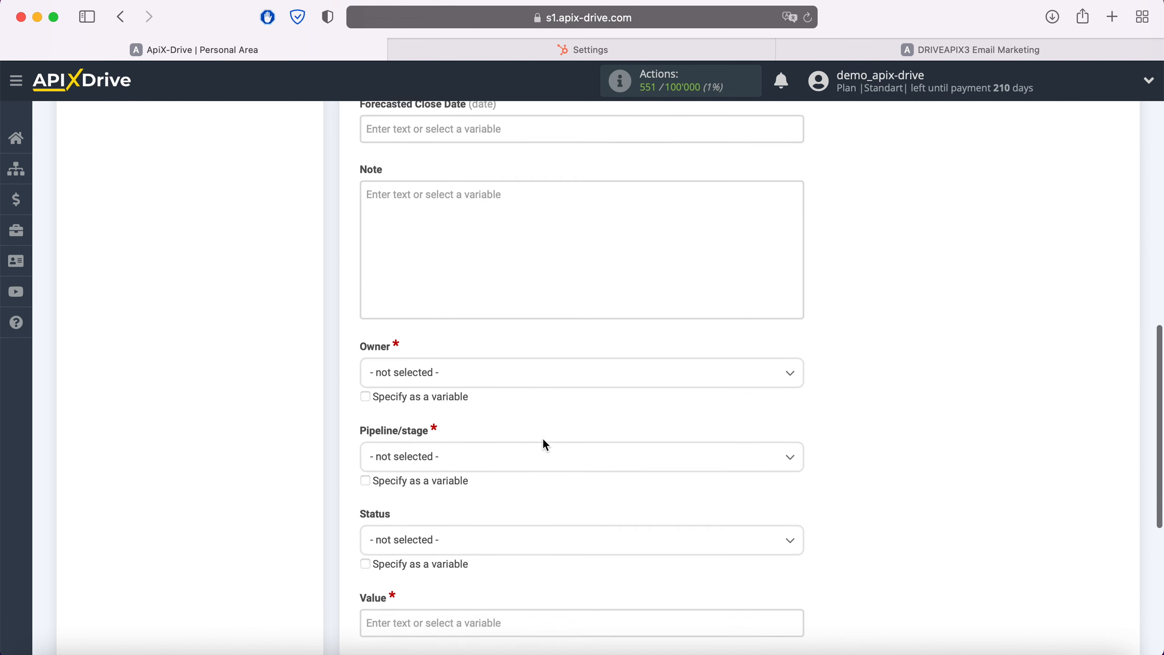
left_click(494, 317)
left_click(464, 391)
left_click(480, 394)
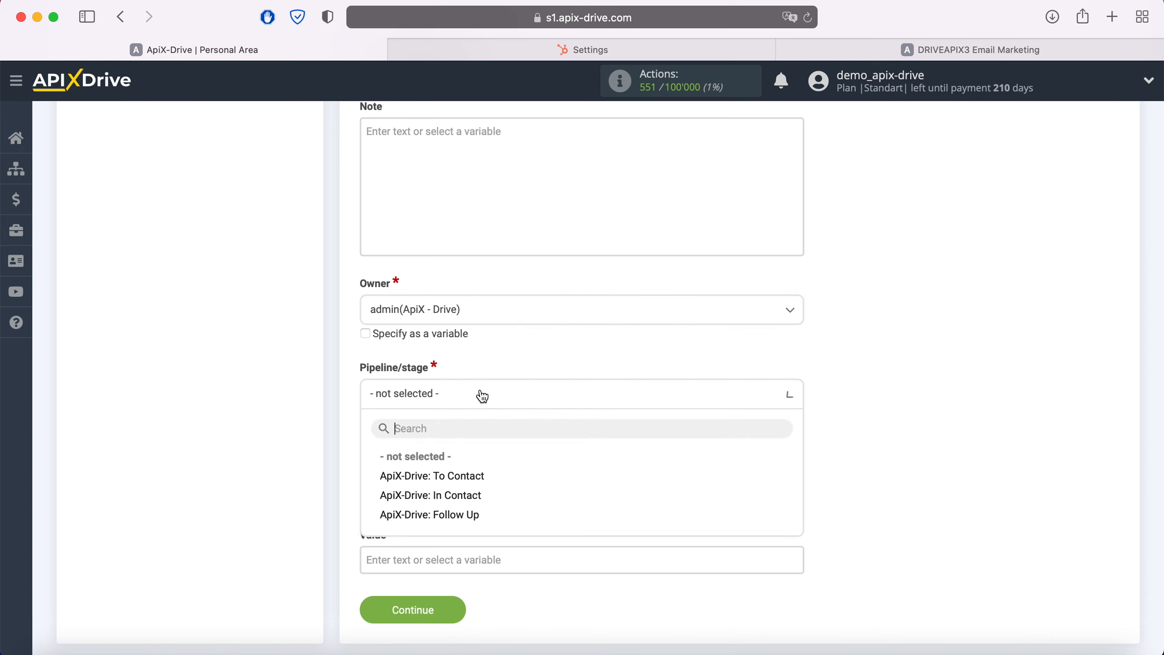
left_click(460, 480)
Set the deal's Status to Open and its Value to 100, and continue to the destination test.
left_click(461, 484)
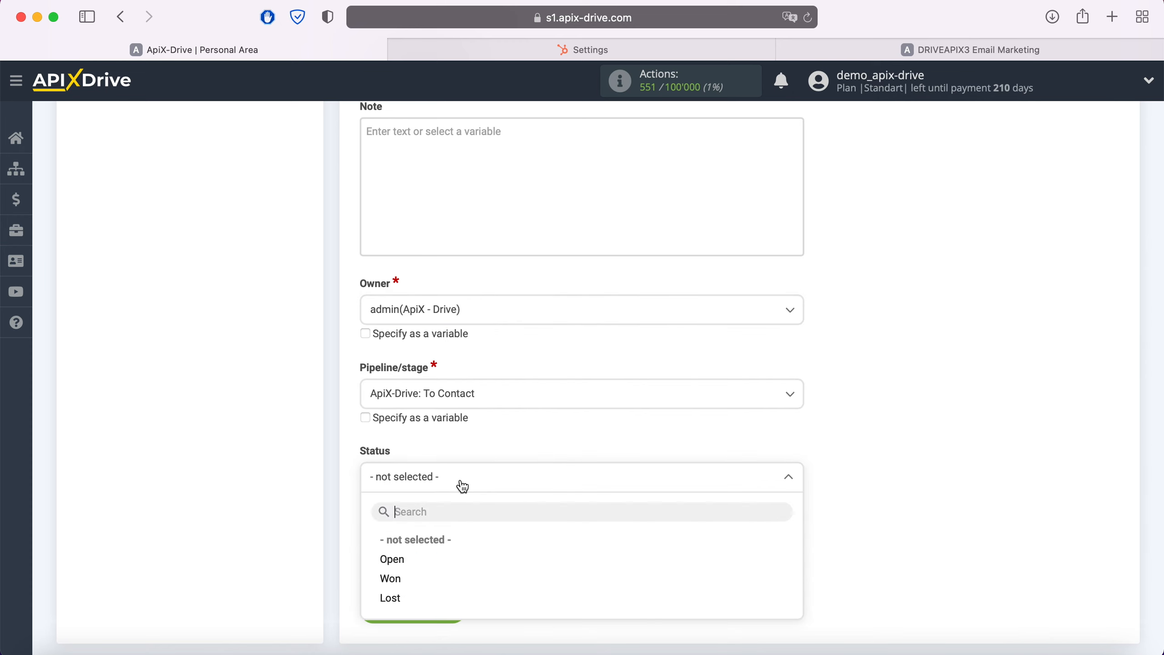
left_click(403, 559)
left_click(402, 559)
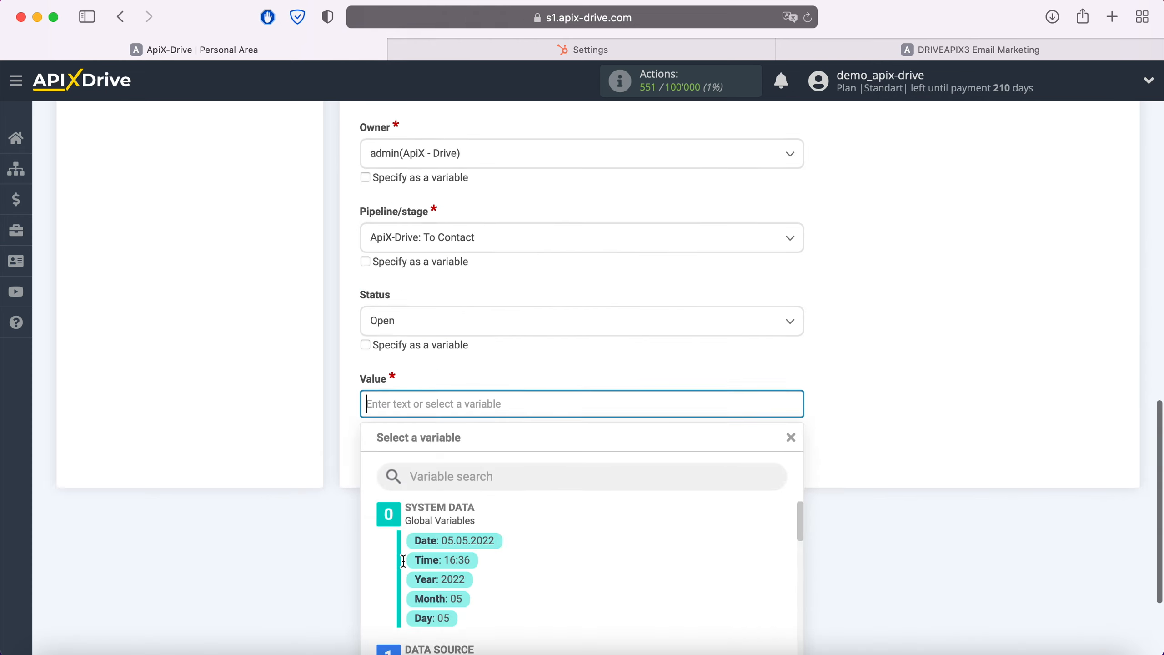
type("100")
left_click(260, 289)
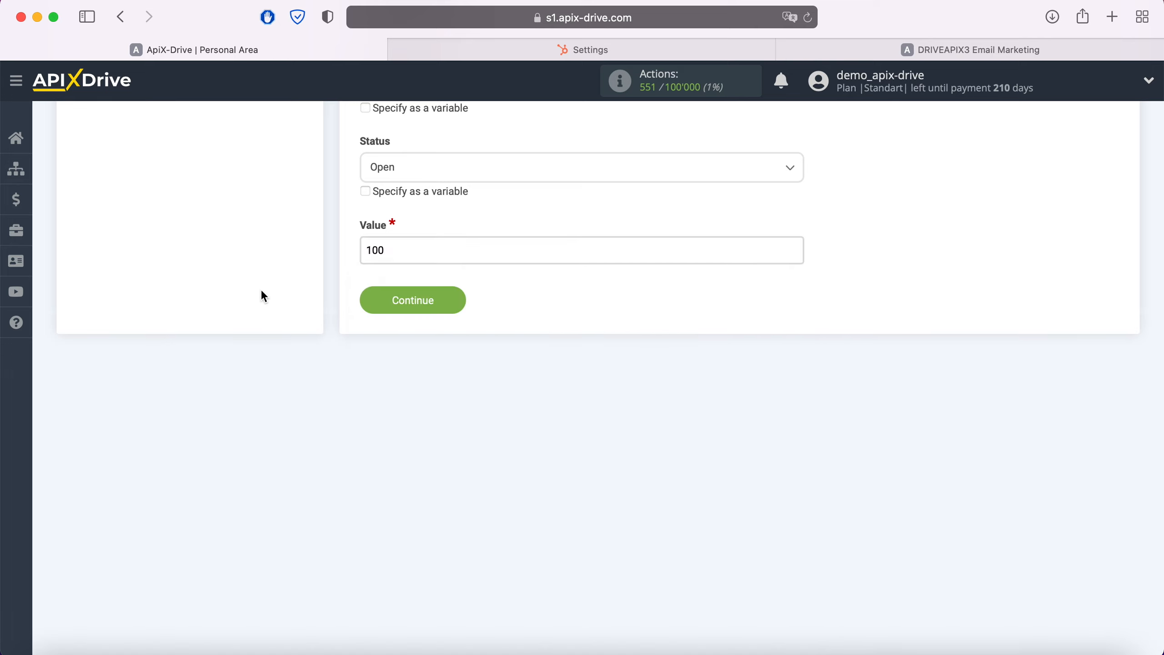
left_click(447, 304)
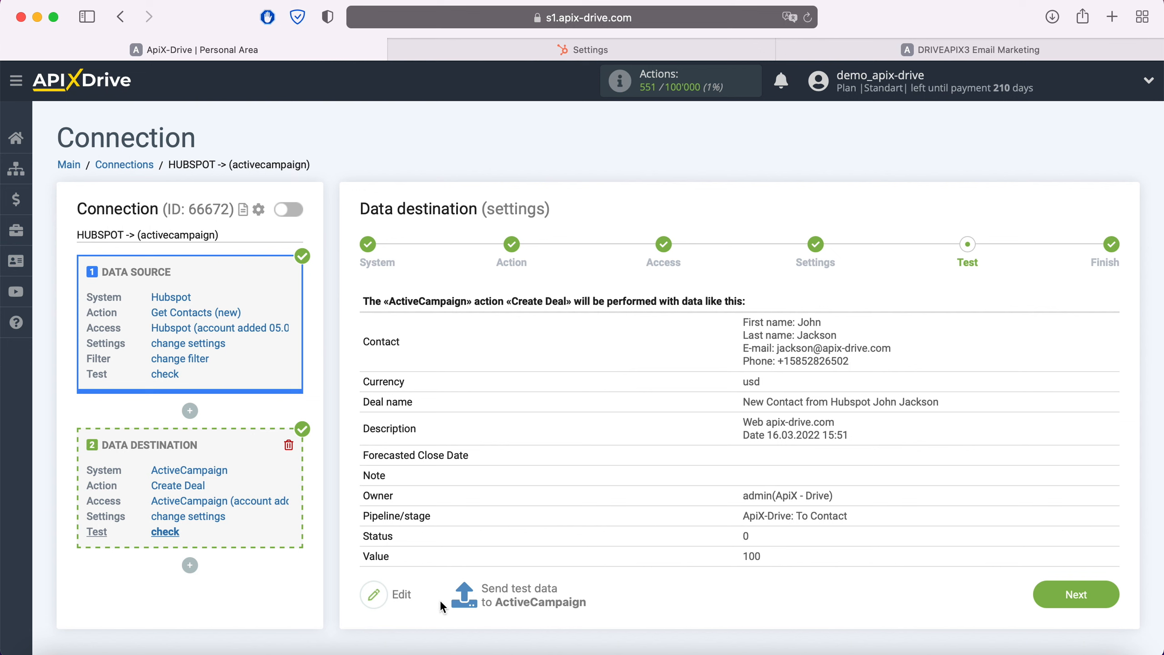
Send the test data to ActiveCampaign, then switch to ActiveCampaign and open the new test deal to check its details.
left_click(522, 592)
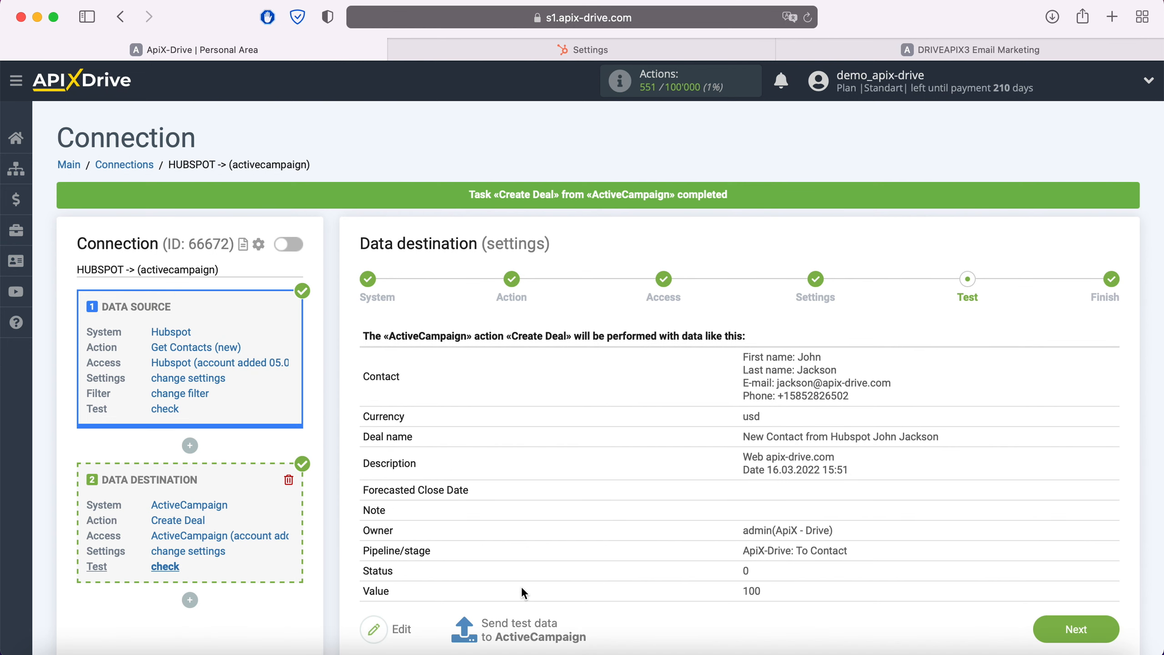
left_click(816, 48)
left_click(214, 286)
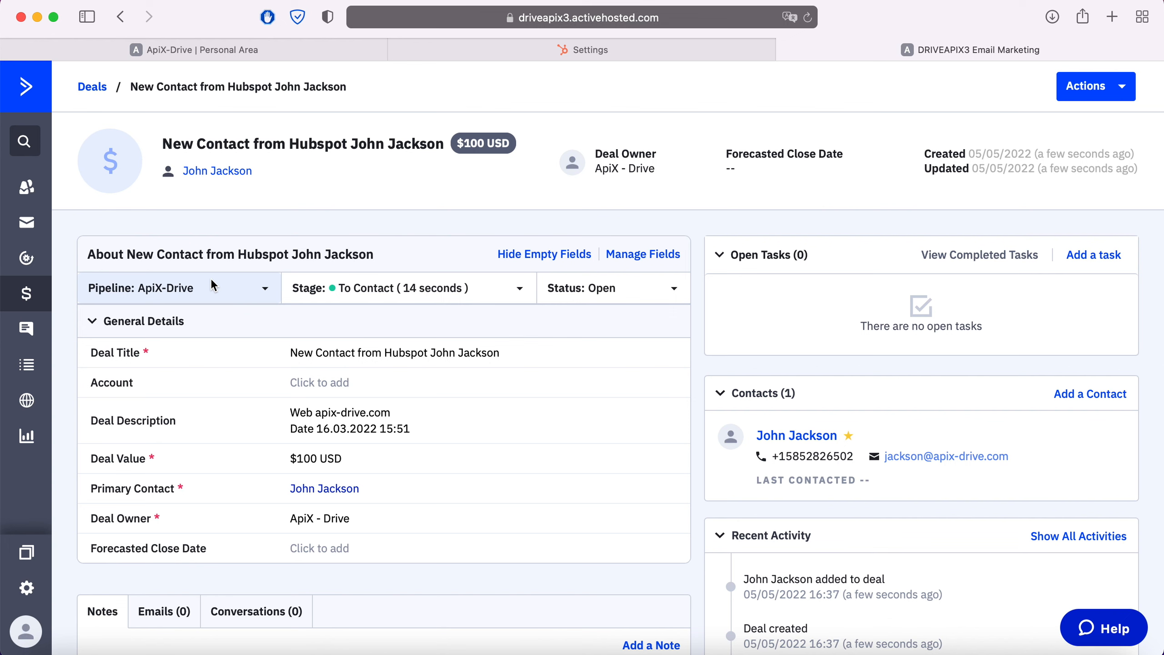
Return to ApiX-Drive, finish the data destination setup and enable auto-update for the connection.
left_click(202, 48)
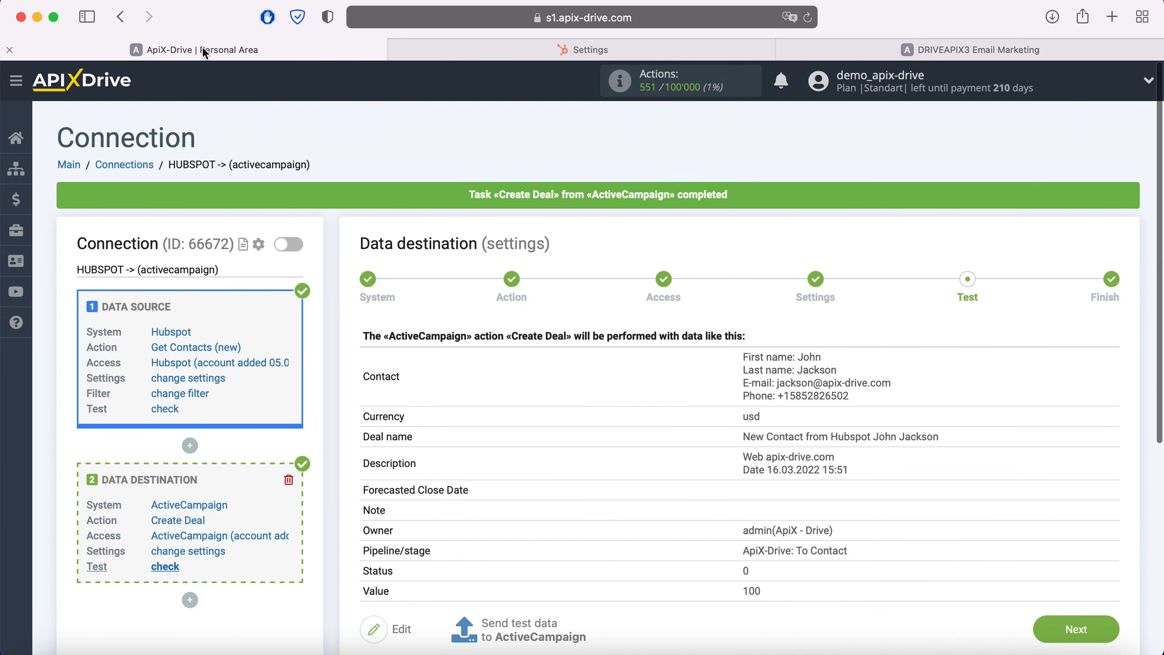
left_click(1090, 626)
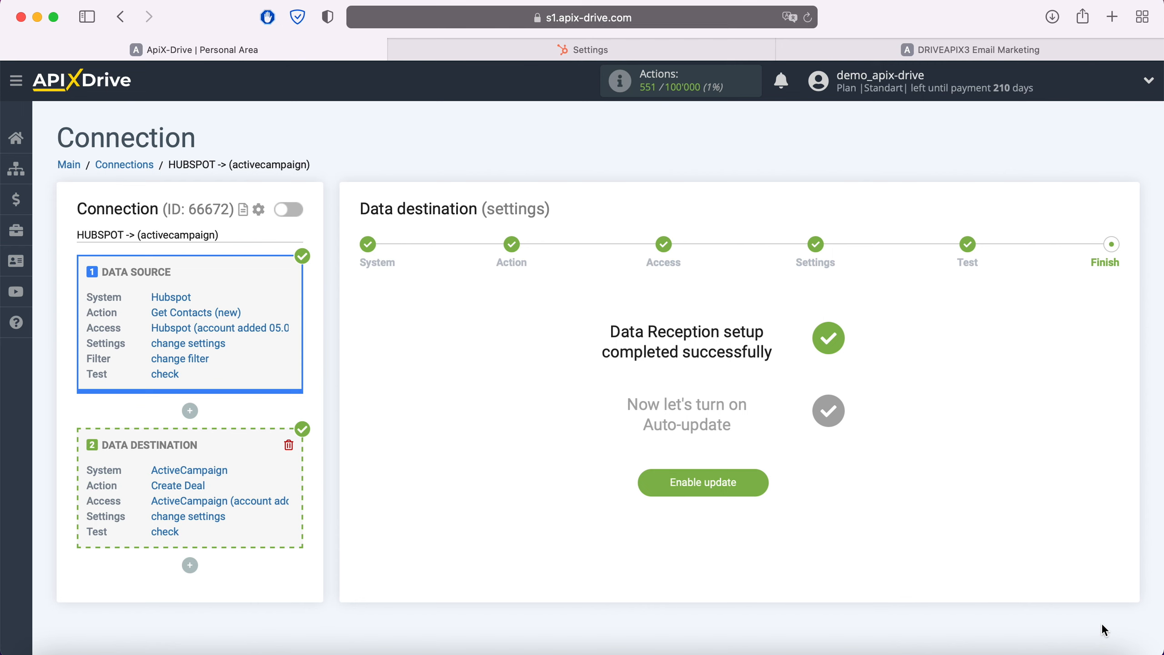
left_click(759, 480)
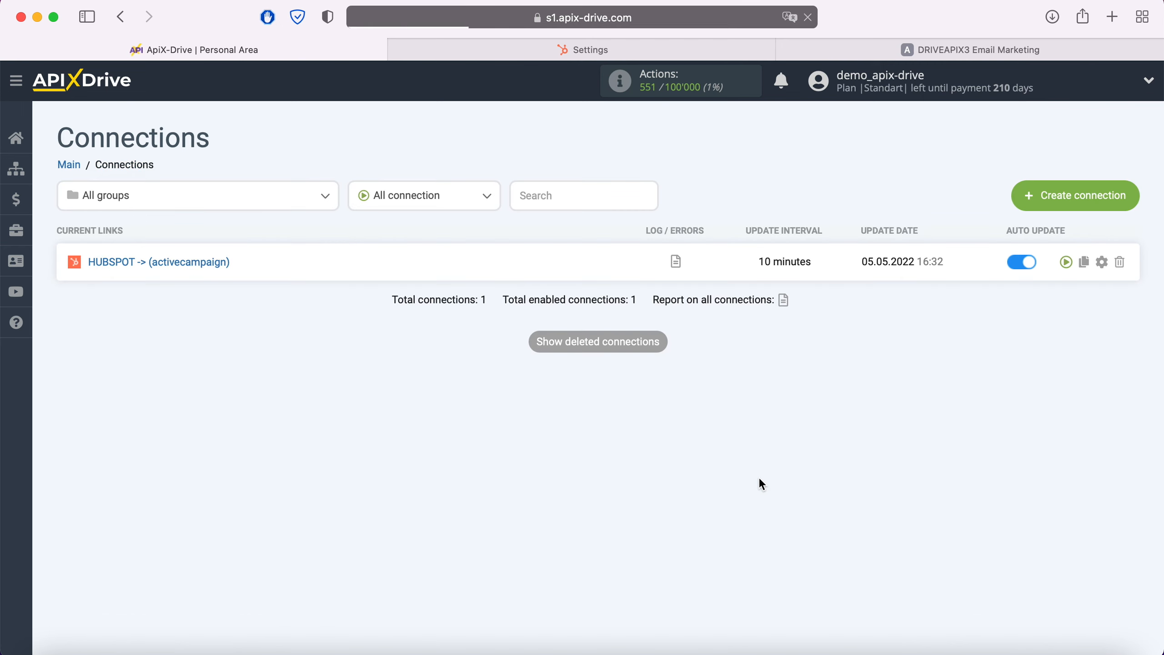
Set the HUBSPOT -> (activecampaign) connection's update interval to 5 minutes and save its setup.
left_click(1102, 262)
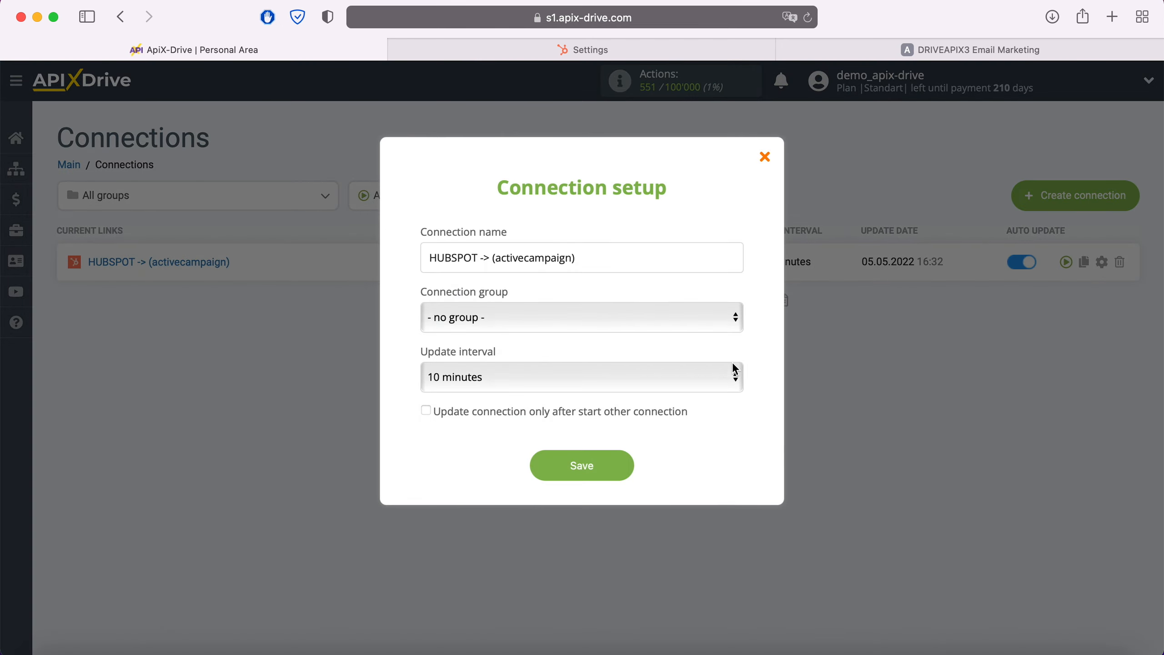
left_click(698, 375)
left_click(652, 351)
left_click(619, 471)
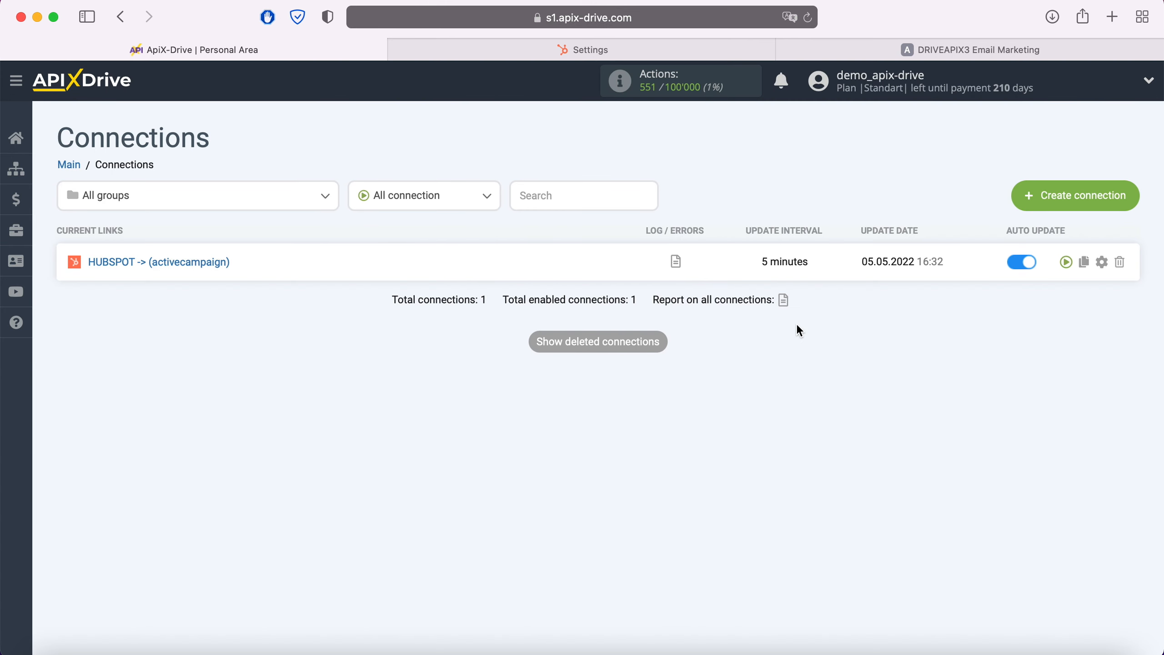